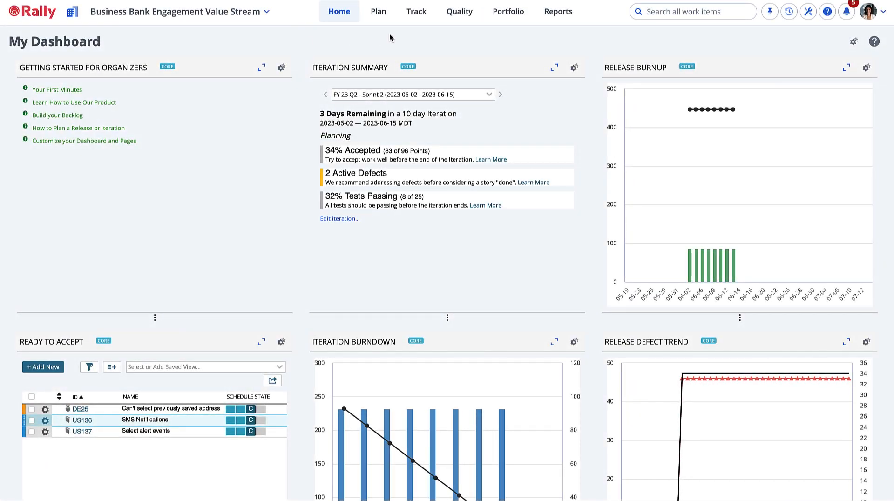
# - Open the portfolio's Objectives page and view the available objective levels, keeping Program Objective selected
pyautogui.click(508, 16)
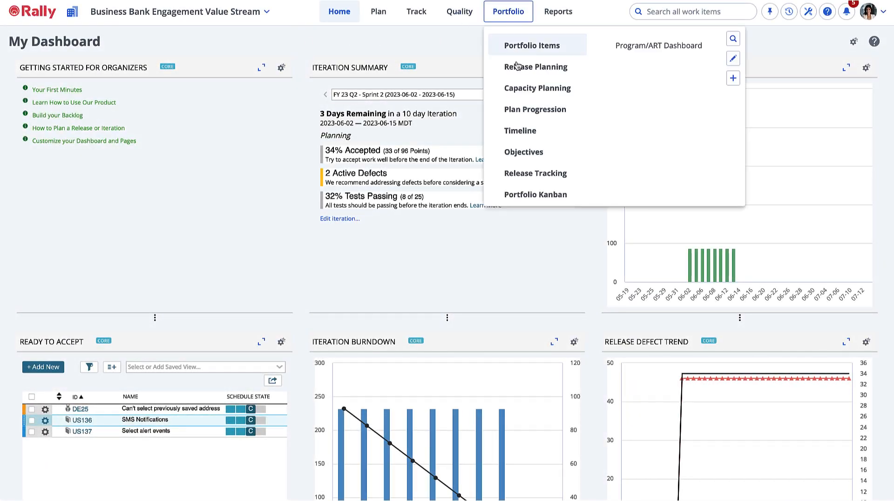
pyautogui.click(528, 151)
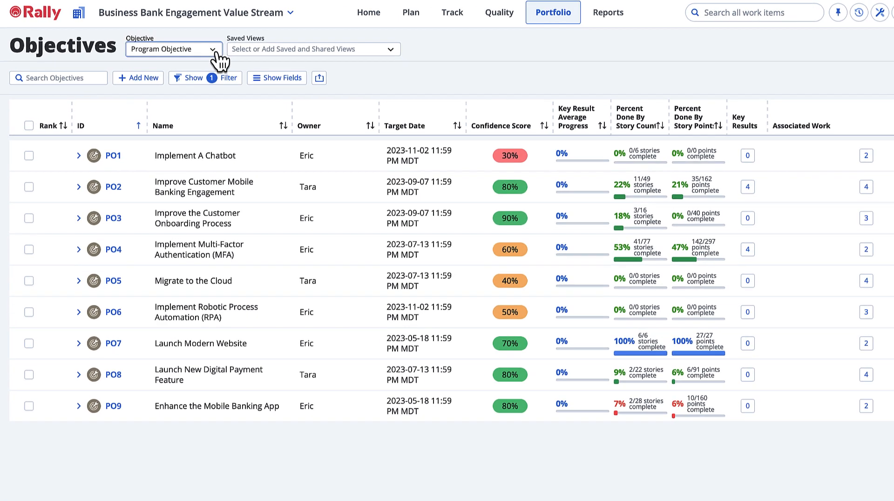
pyautogui.click(213, 52)
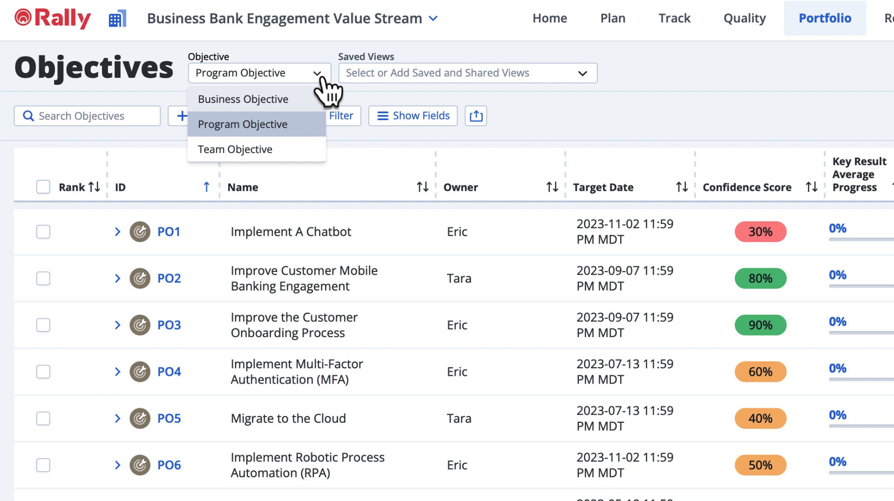
pyautogui.click(321, 78)
# - Start a new program objective named "Improve Business User Support"
pyautogui.click(211, 121)
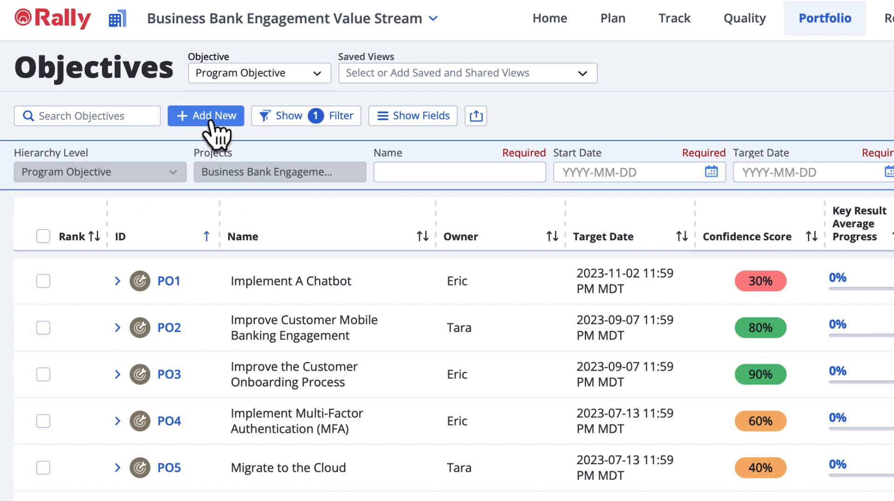
pyautogui.click(414, 171)
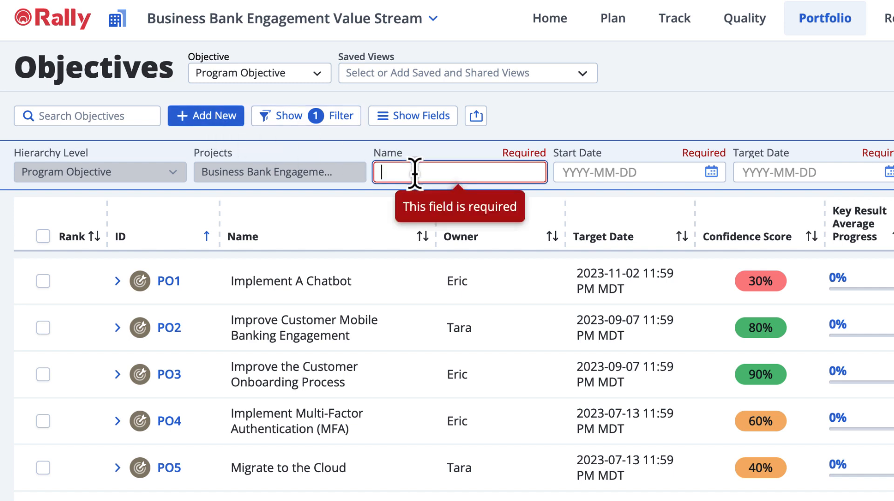
pyautogui.write('Improve')
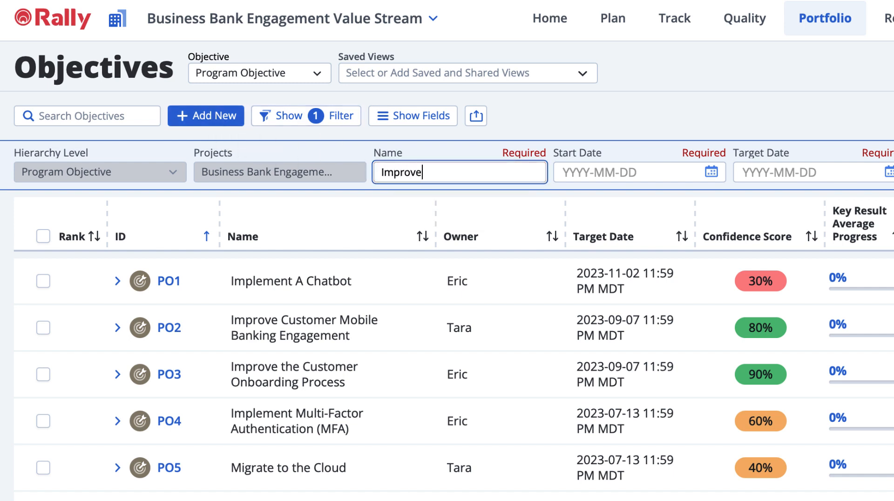
pyautogui.write(' Business User ')
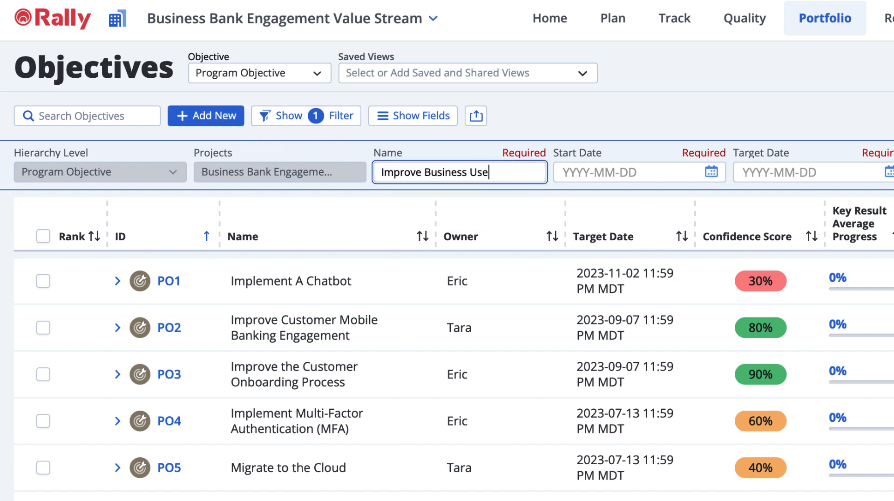
pyautogui.write('Support')
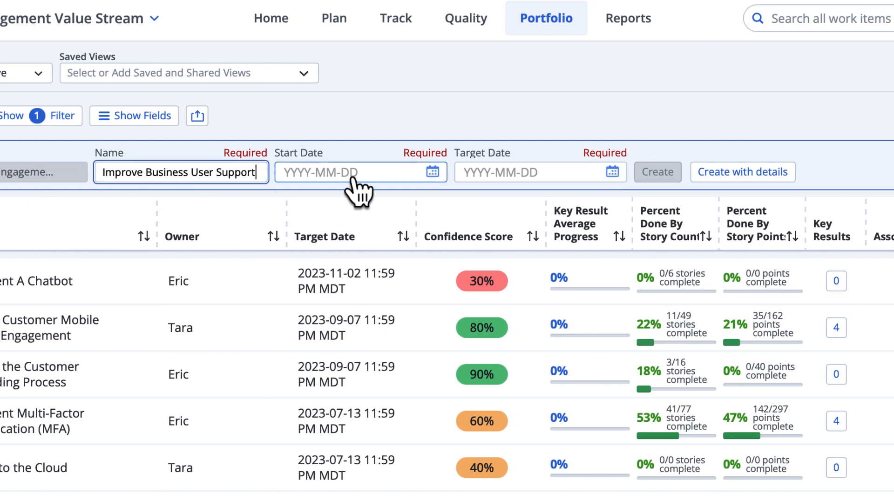
# - Set the new objective's start date to 2023-06-30 and its target date to 2023-08-31
pyautogui.click(432, 172)
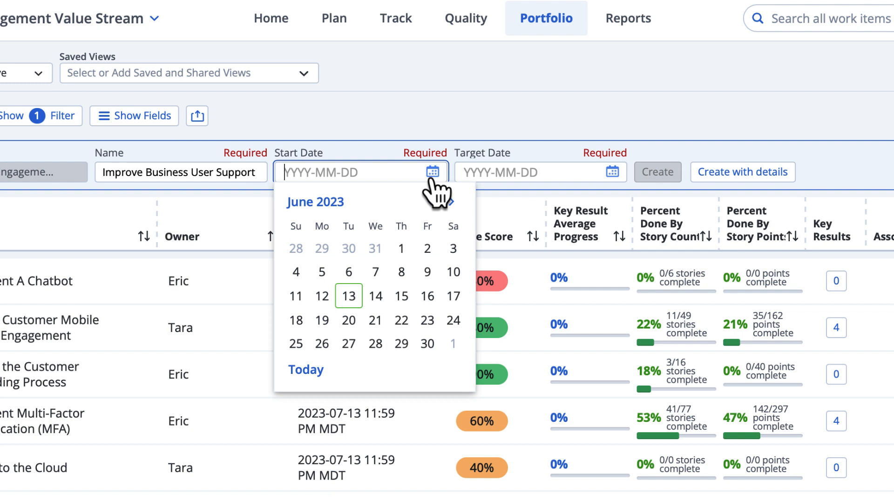
pyautogui.click(427, 344)
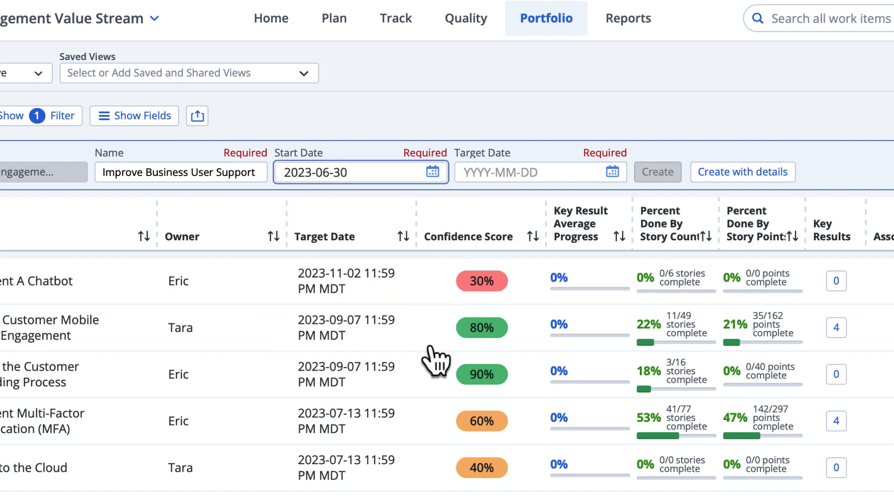
pyautogui.click(612, 172)
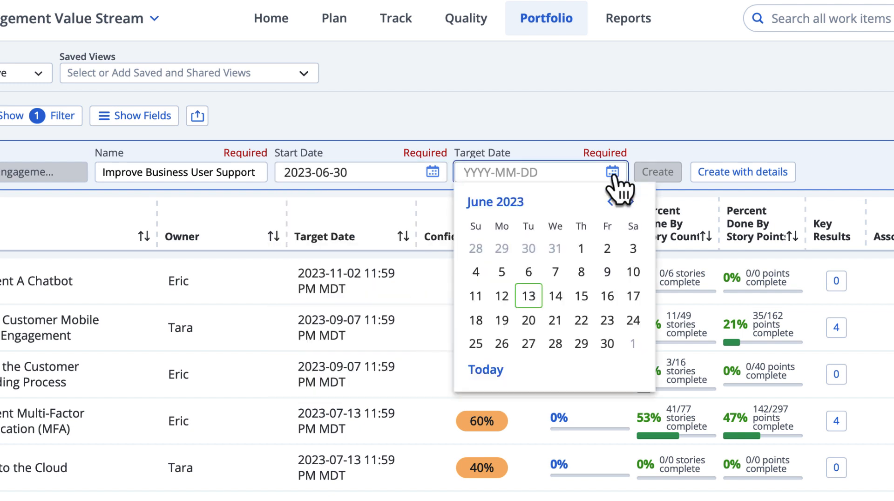
pyautogui.click(630, 202)
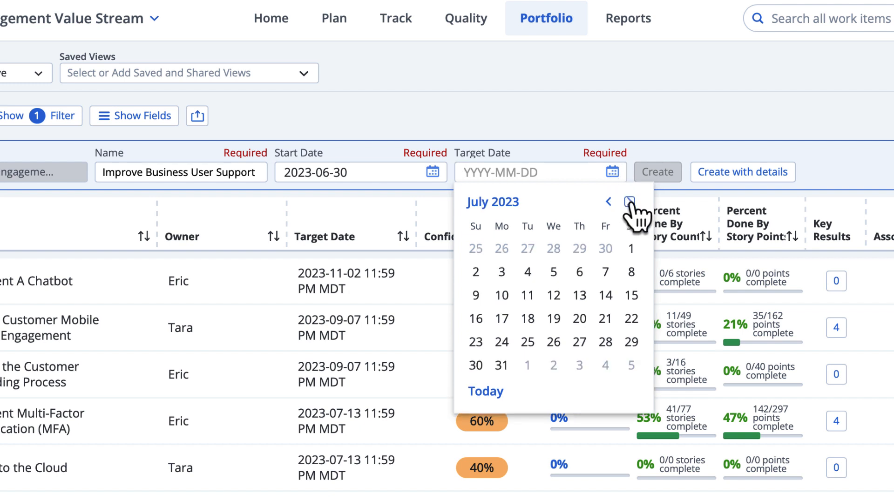
pyautogui.click(629, 202)
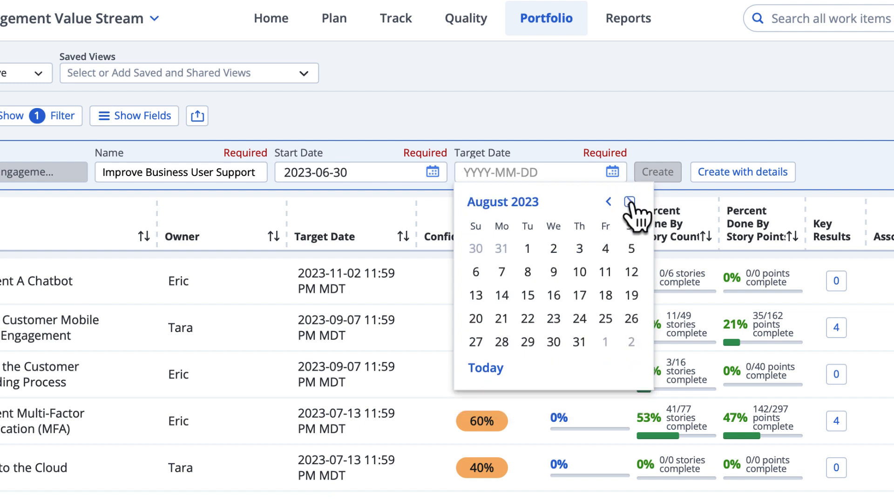
pyautogui.click(579, 342)
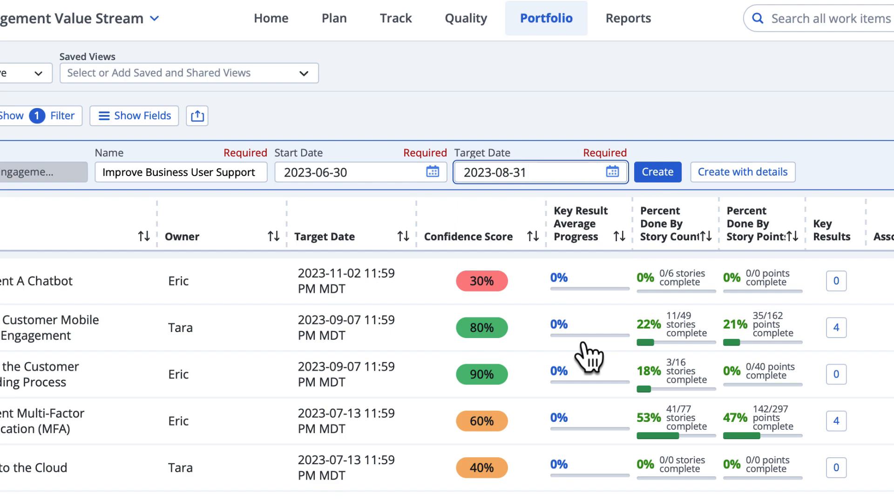
# - Continue creating the objective with details and review its project selection under Golden Horizon Banking Organization
pyautogui.click(731, 179)
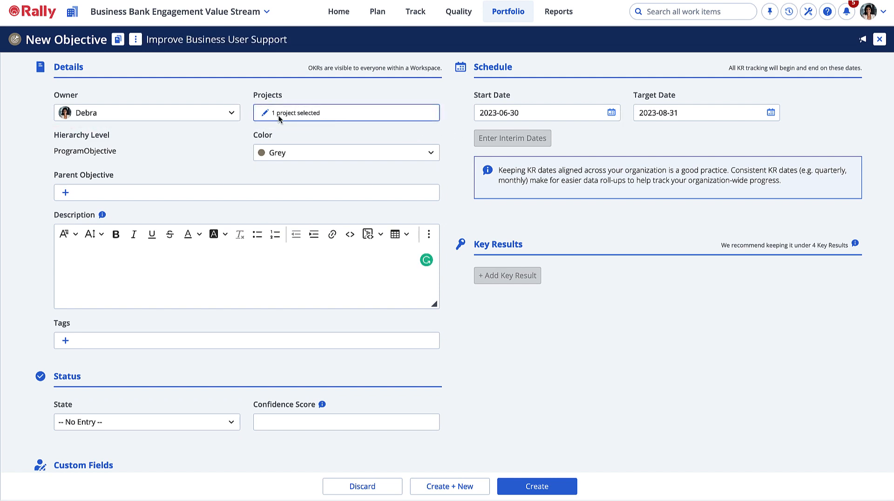
pyautogui.click(264, 114)
pyautogui.click(313, 125)
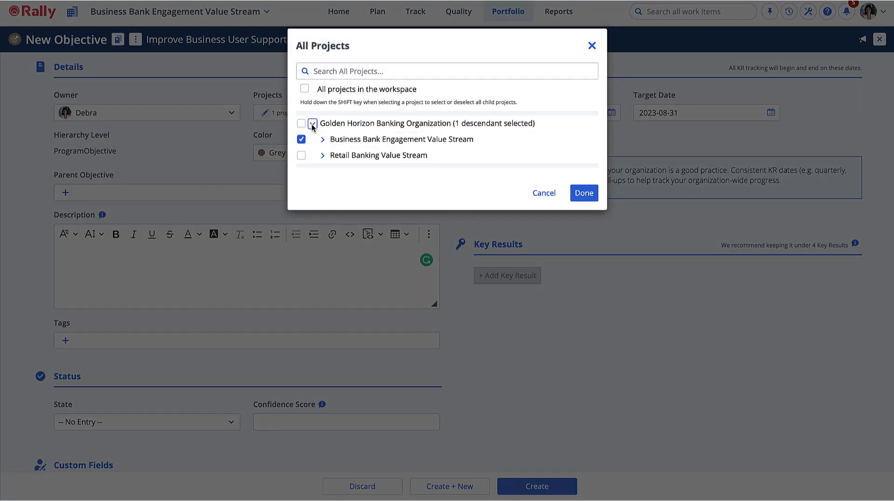
pyautogui.click(584, 194)
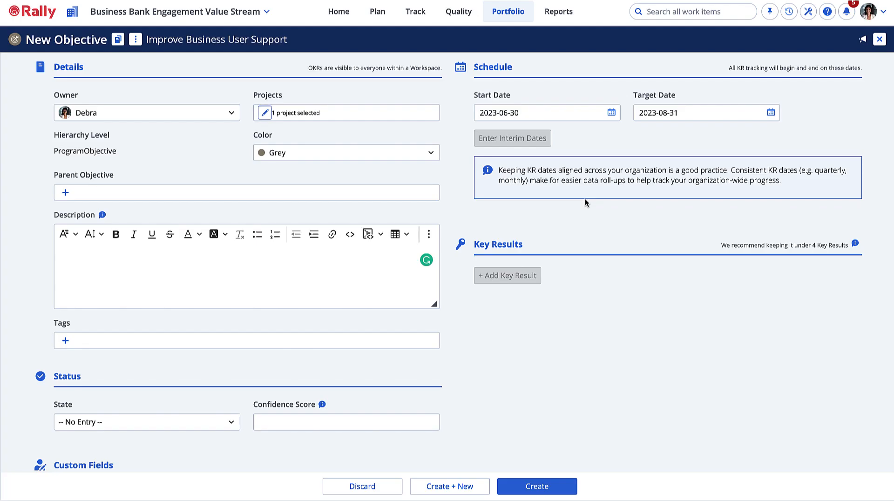
# - Set the objective's color to Purple and its description to "Objective defined for the program theme on increasing advertising effectiveness."
pyautogui.click(431, 154)
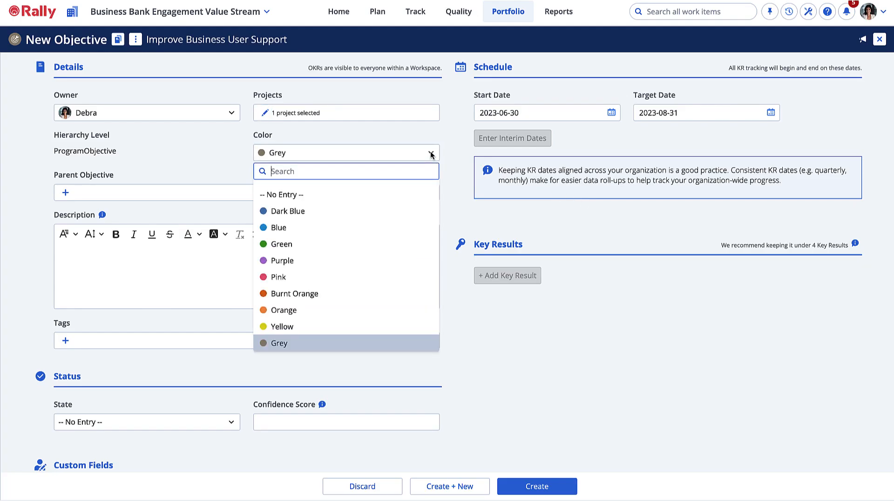
pyautogui.click(417, 257)
pyautogui.click(356, 258)
pyautogui.write('Objective defined for the program theme on increasing advertising effectiveness.')
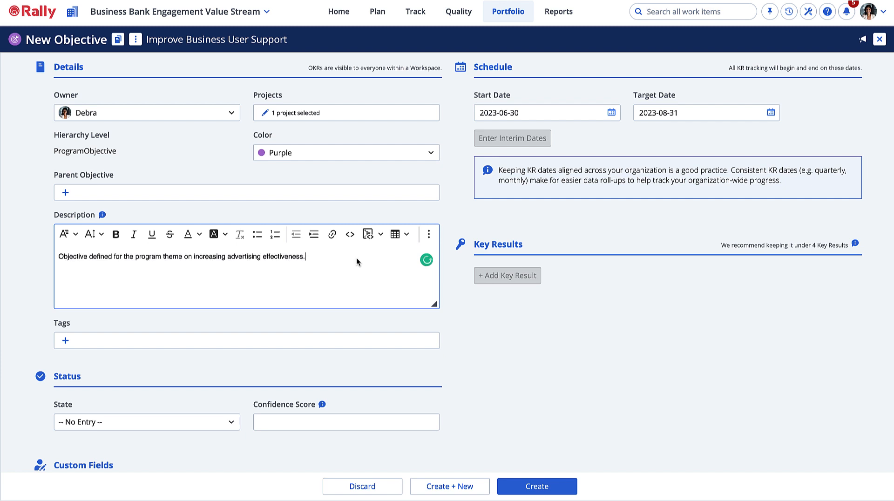
pyautogui.click(468, 292)
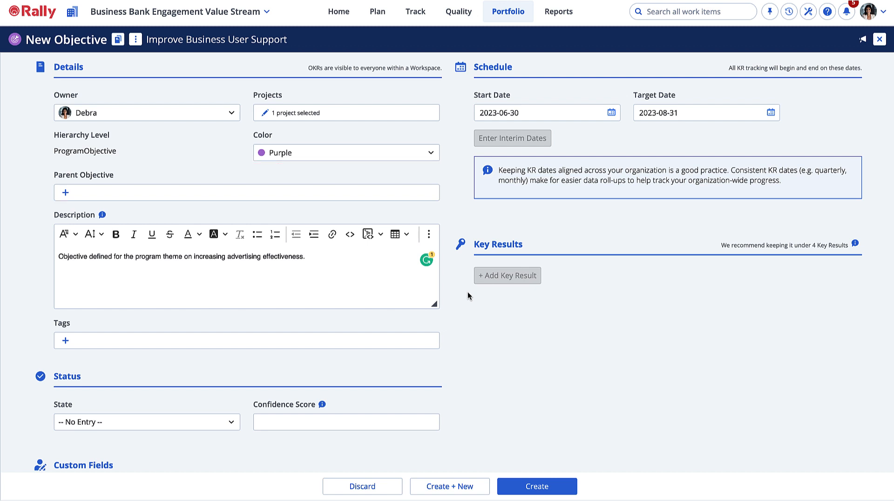
# - Set the objective's state to Measuring and read the guidance on confidence scores
pyautogui.click(232, 422)
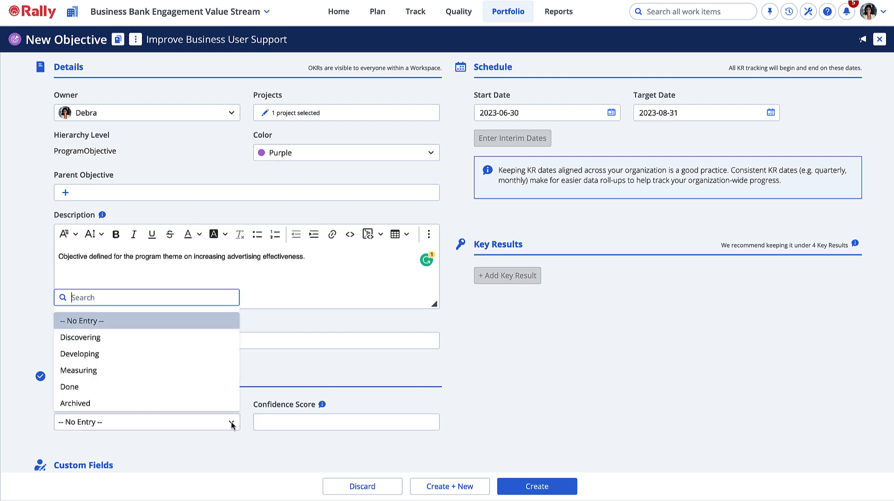
pyautogui.click(229, 372)
pyautogui.click(322, 404)
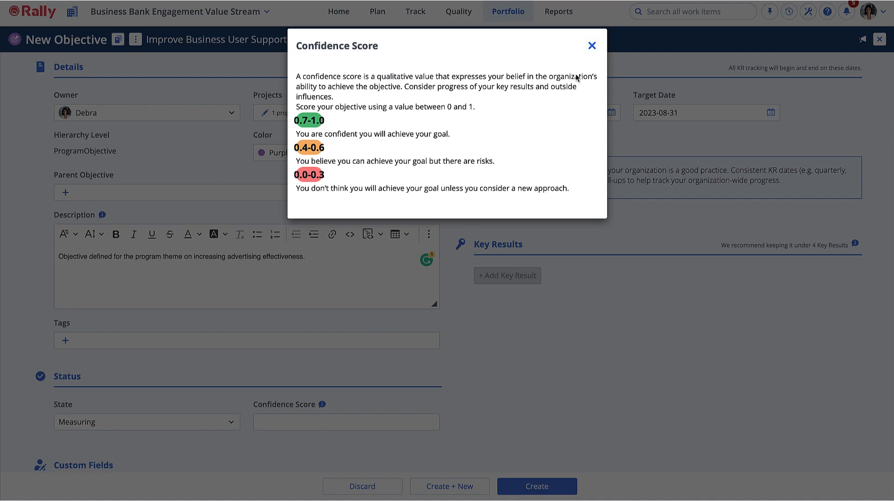
pyautogui.click(591, 47)
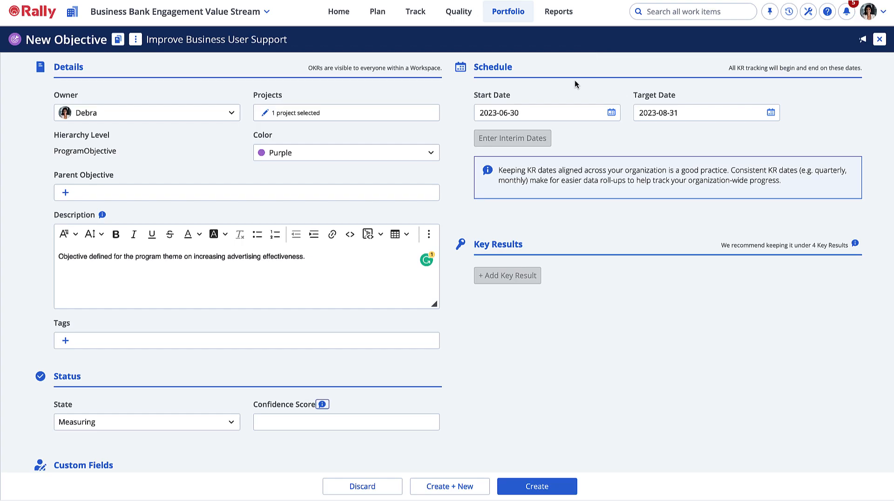
# - Give the objective a confidence score of 0.8 and create it
pyautogui.click(368, 420)
pyautogui.write('.8')
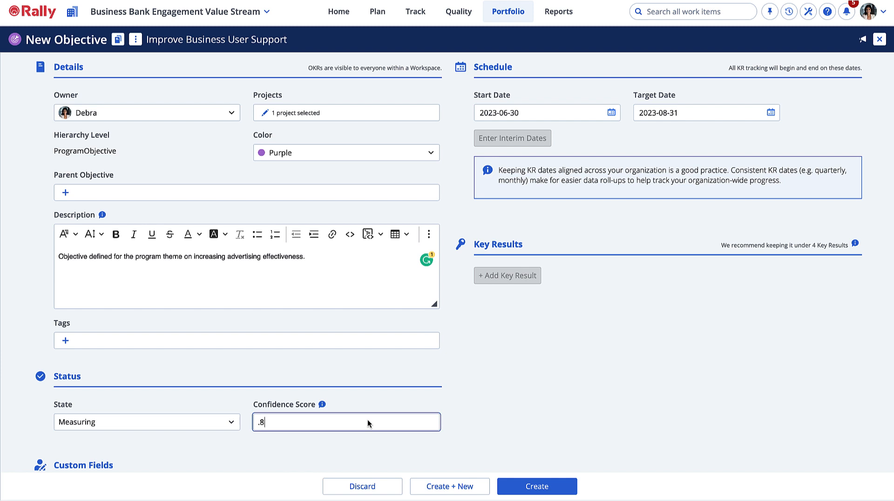
pyautogui.click(446, 425)
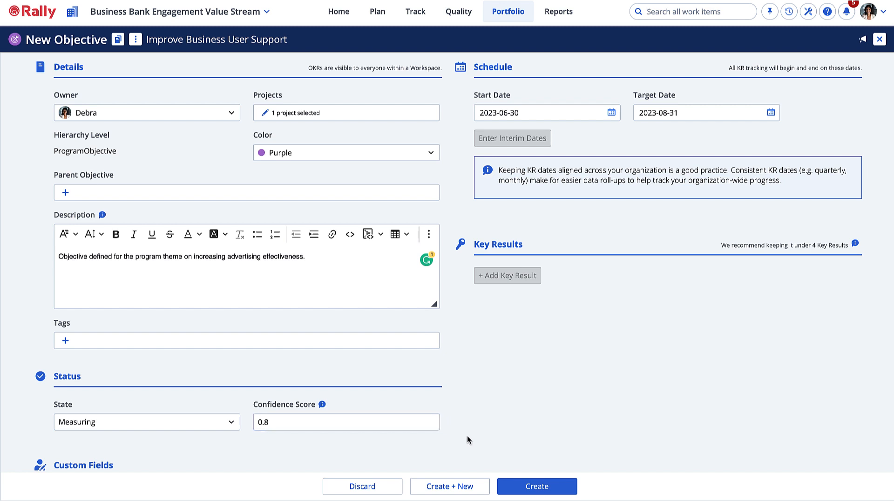
pyautogui.click(529, 486)
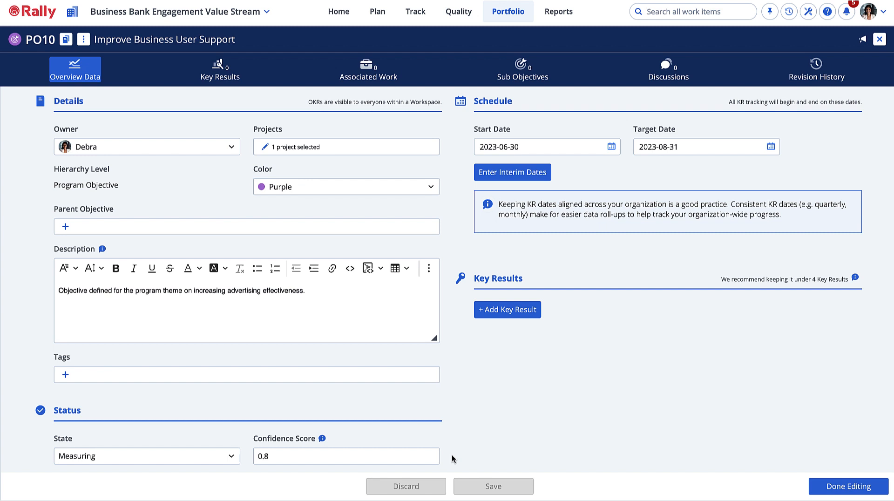
# - Add the key result "Complete Self Service Portal 2.0" with a starting value of 1 and a final target of 100
pyautogui.click(496, 313)
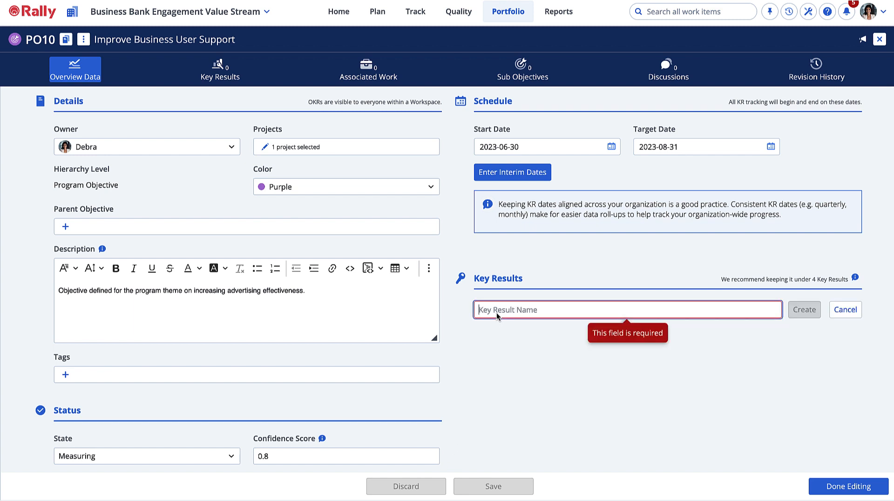
pyautogui.write('Complete Self Service Portal 2.0')
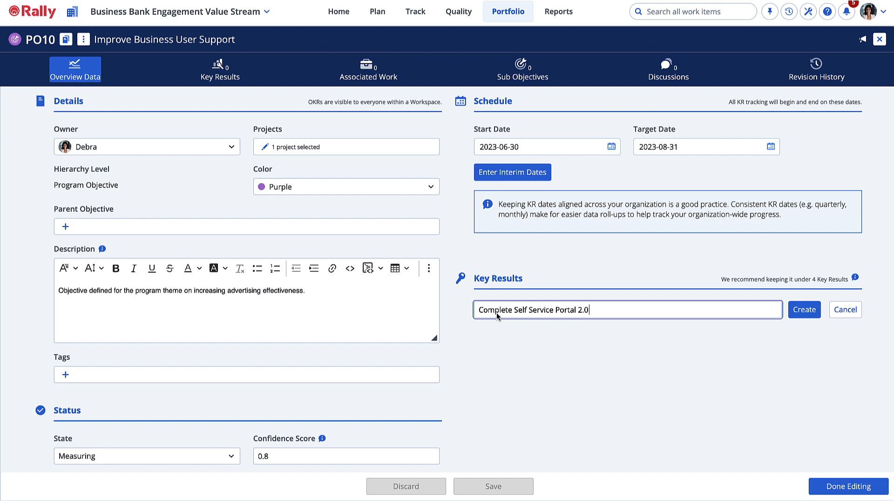
pyautogui.click(798, 315)
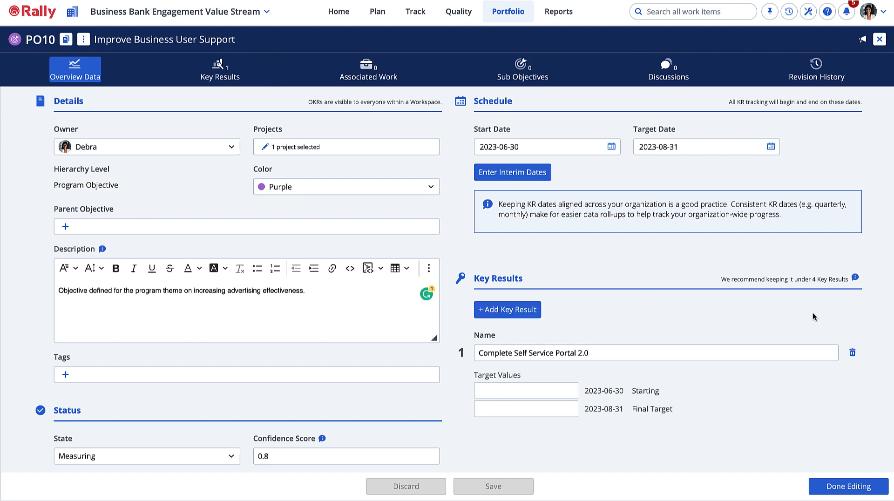
pyautogui.click(557, 391)
pyautogui.write('1')
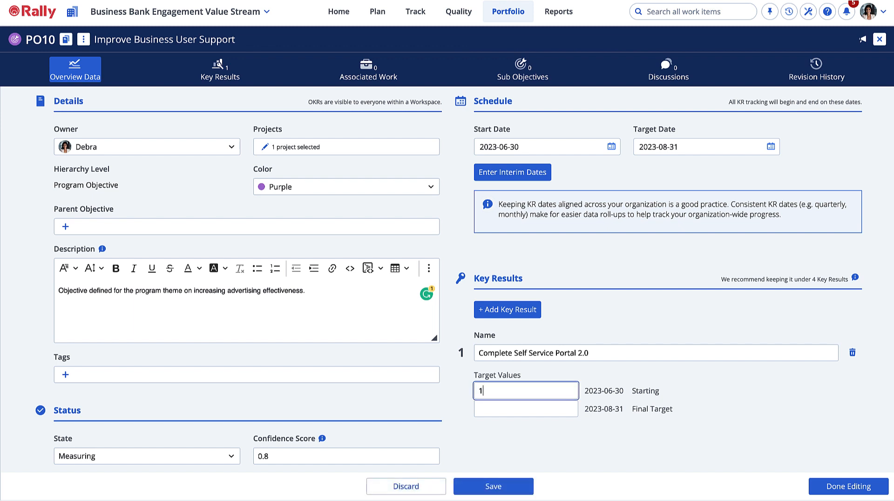
pyautogui.click(552, 409)
pyautogui.write('100')
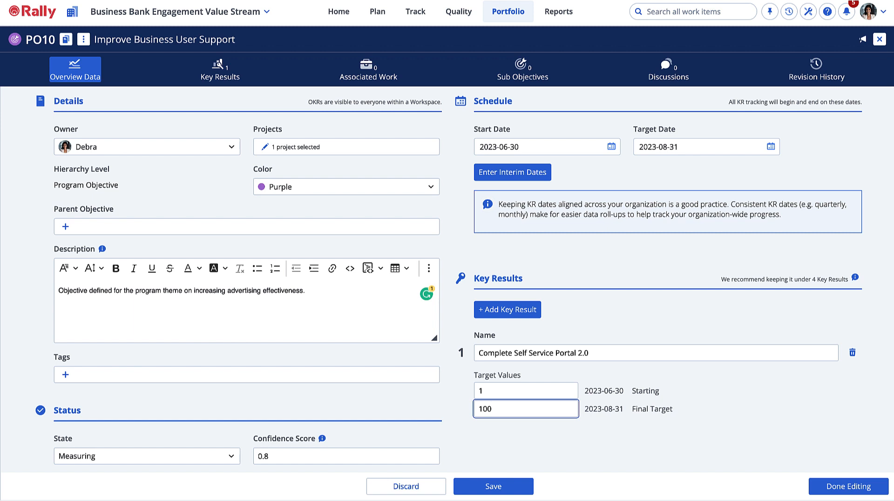
# - Add the key result "Convert in-person to online support time by 50%" with a starting value of 1 and a final target of 100
pyautogui.click(514, 312)
pyautogui.write('Convert in-person to online support time by 50%')
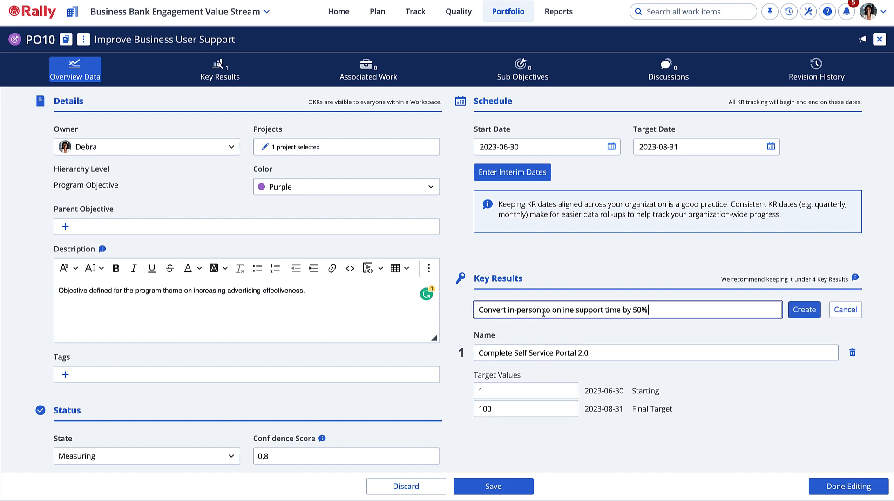
pyautogui.click(797, 310)
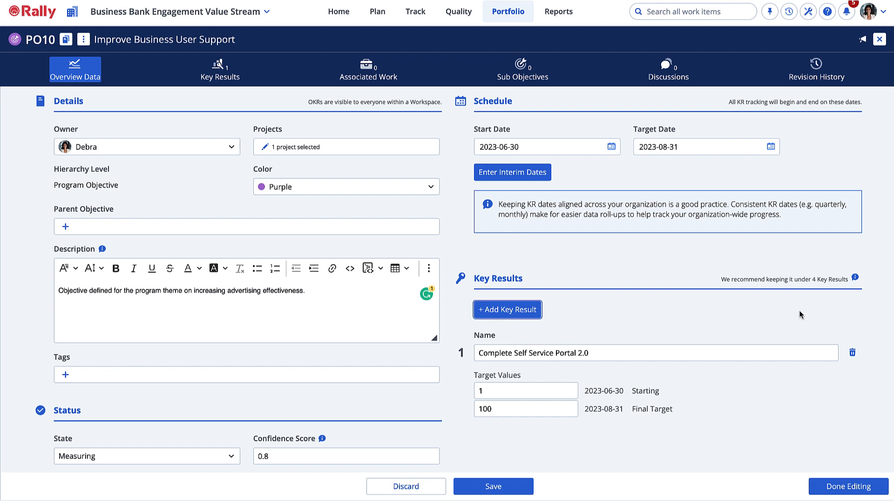
pyautogui.scroll(-2, 799, 315)
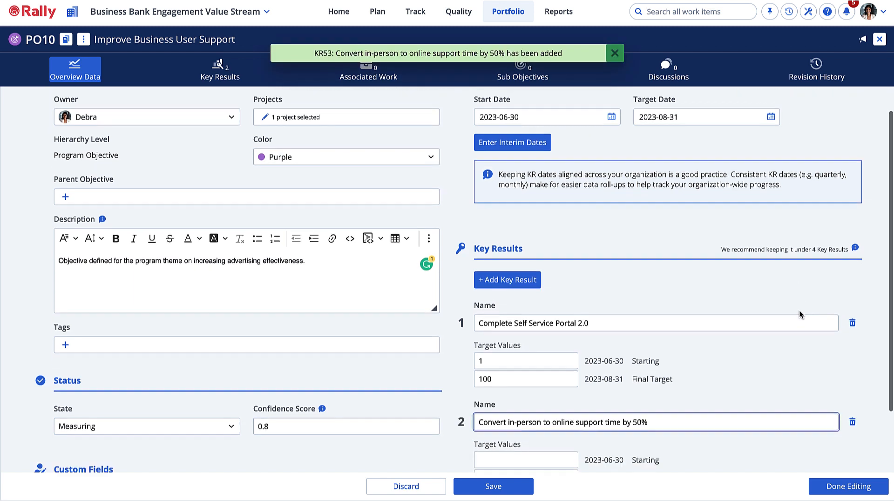
pyautogui.click(557, 382)
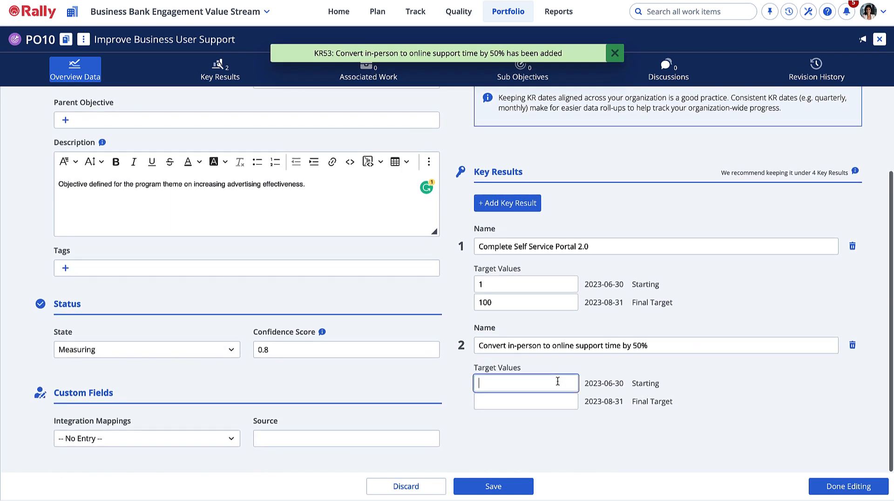
pyautogui.write('1')
pyautogui.click(550, 401)
pyautogui.write('100')
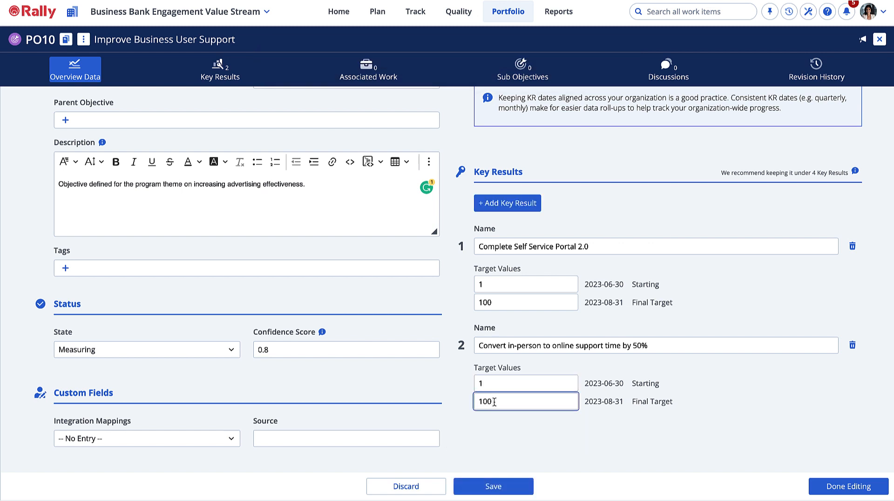
# - Add the key result "Reduce MTTR by 30%" with a starting value of 1 and a final target of 100, and save the objective
pyautogui.click(512, 205)
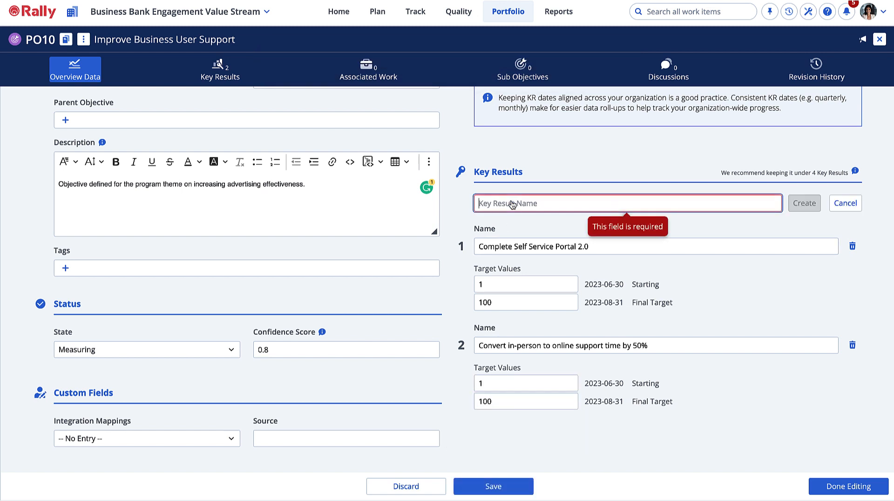
pyautogui.write('Reduce MTTR by 30%')
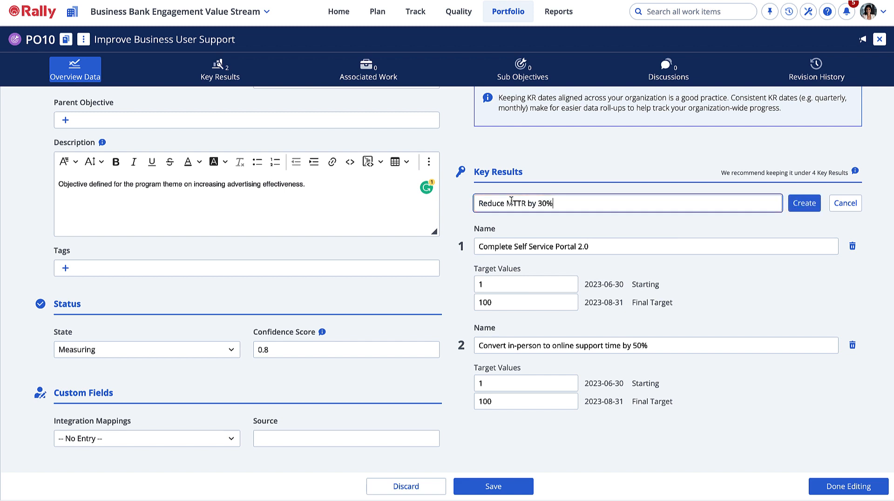
pyautogui.click(802, 203)
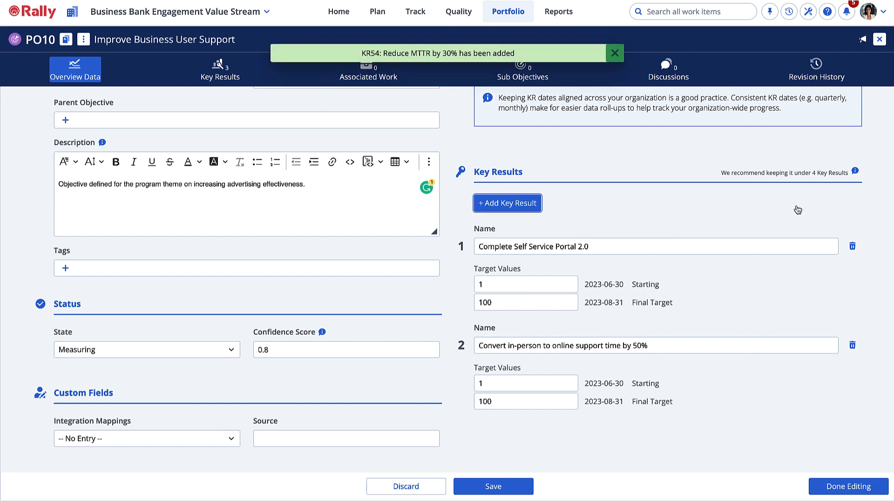
pyautogui.scroll(-2, 798, 210)
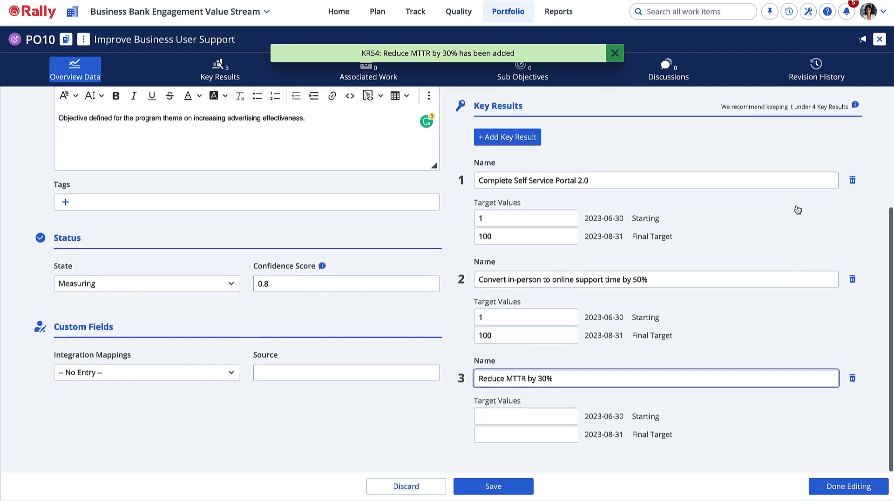
pyautogui.click(533, 416)
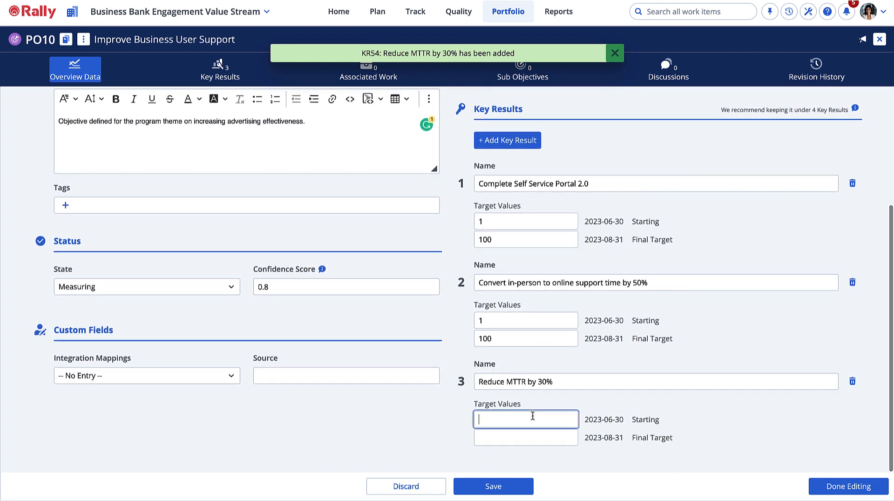
pyautogui.write('1')
pyautogui.click(526, 438)
pyautogui.write('100')
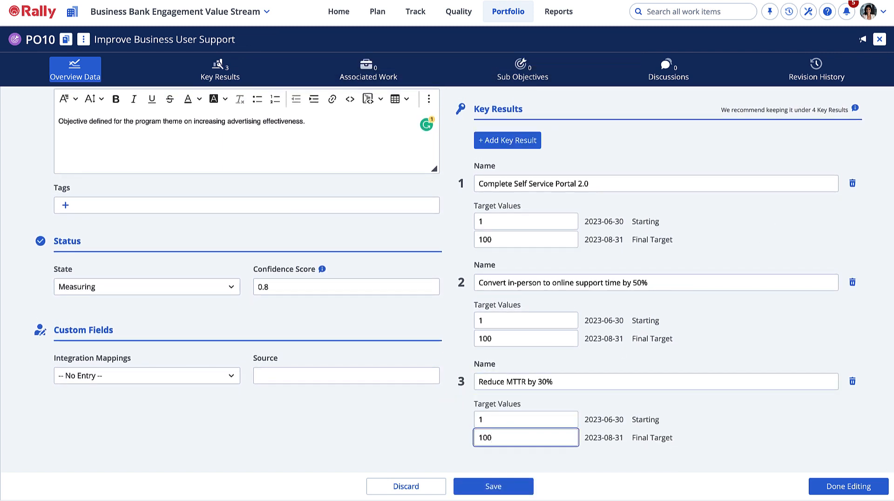
pyautogui.click(506, 494)
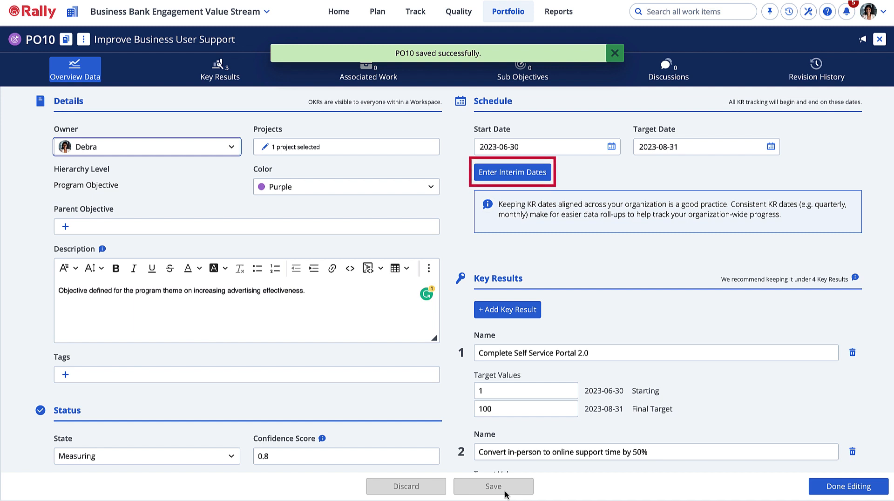
# - Check the objective's interim target dates without adding any, and finish editing the objective
pyautogui.click(517, 177)
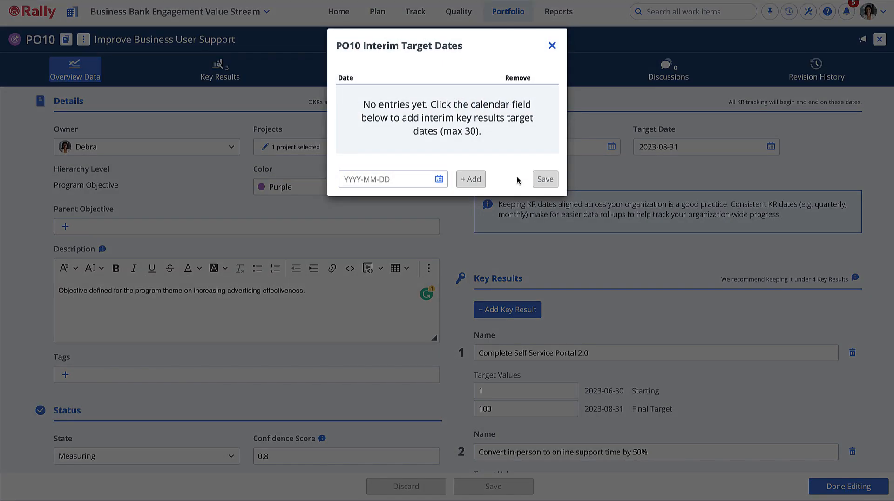
pyautogui.click(552, 46)
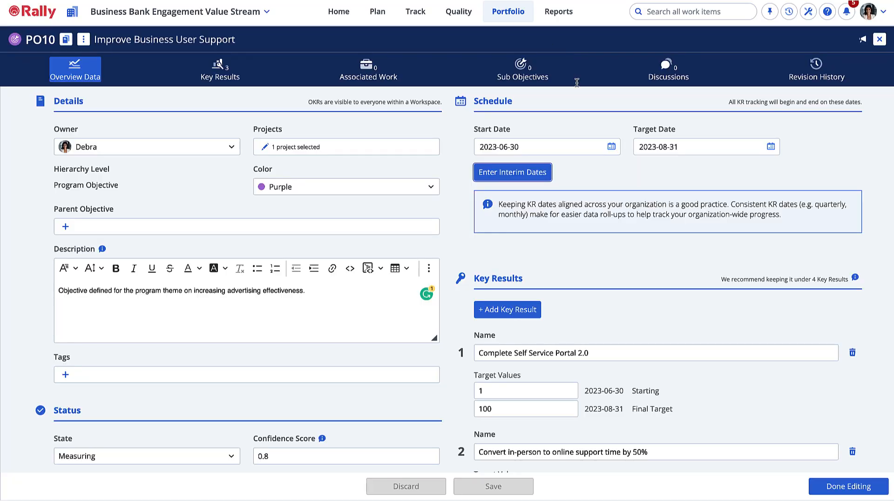
pyautogui.click(840, 489)
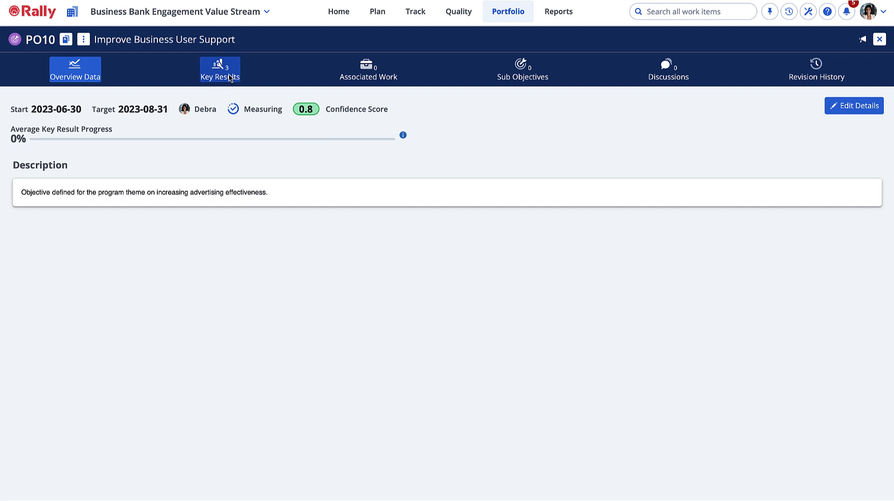
# - View the objective's key results charts and check where actual values are entered for "Complete Self Service Portal 2.0"
pyautogui.click(229, 75)
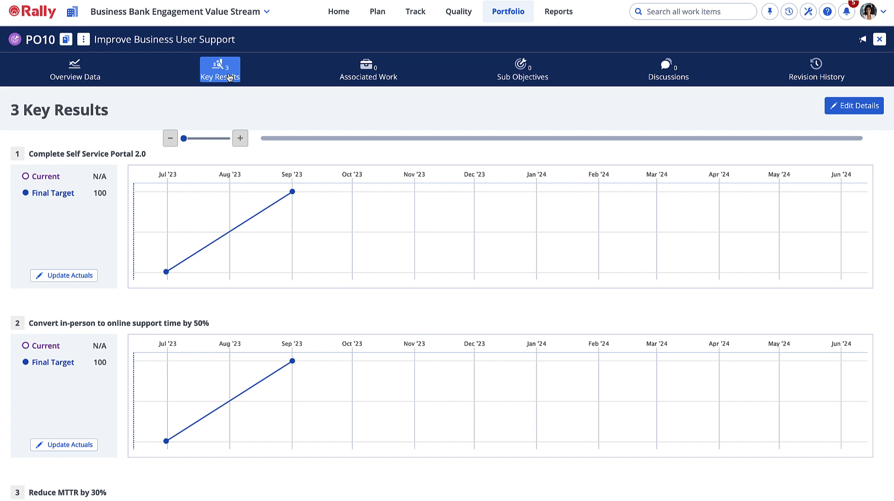
pyautogui.click(79, 275)
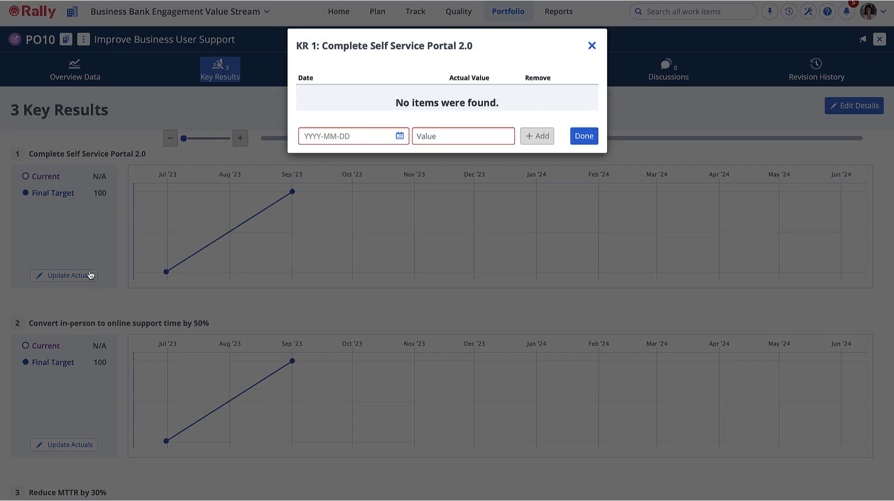
pyautogui.click(591, 46)
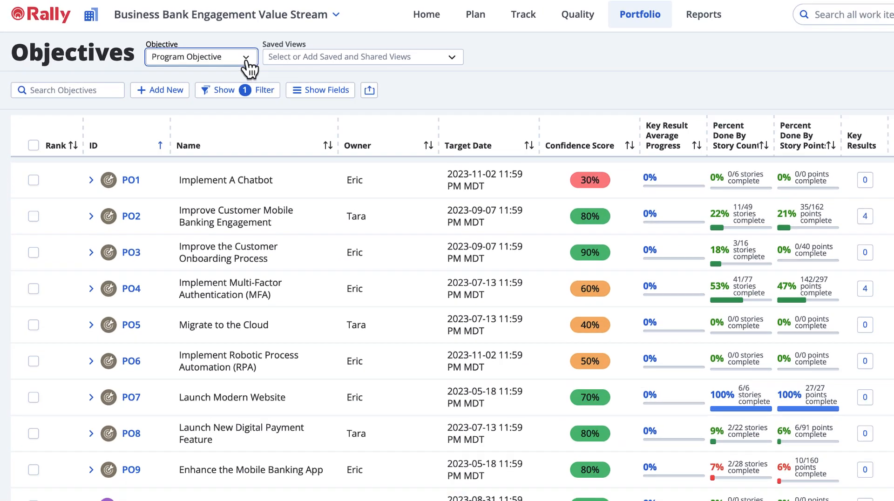
# - Switch the objectives list to Team Objective and start a new objective named "Improve Error Handling in Predictive Module"
pyautogui.click(194, 46)
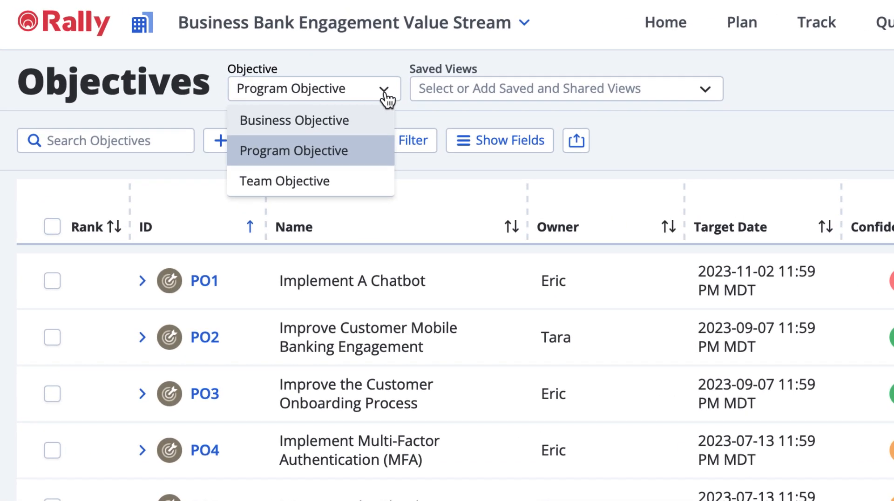
pyautogui.click(366, 181)
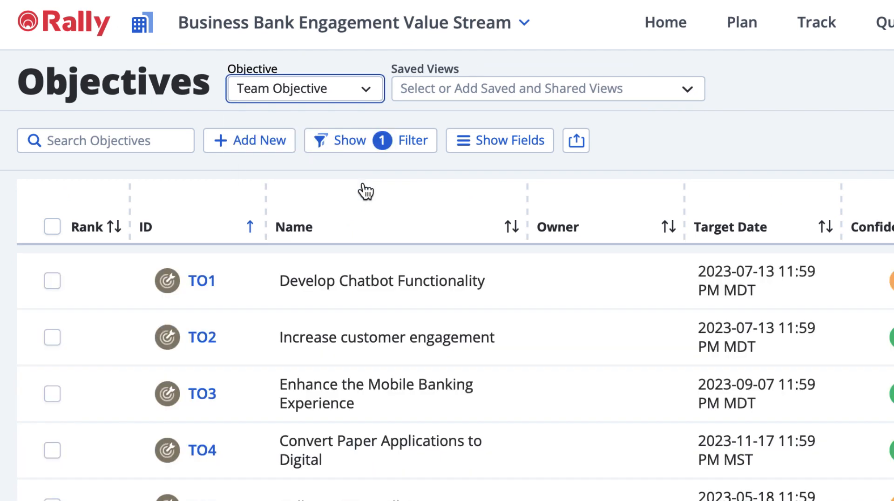
pyautogui.click(267, 151)
pyautogui.click(539, 209)
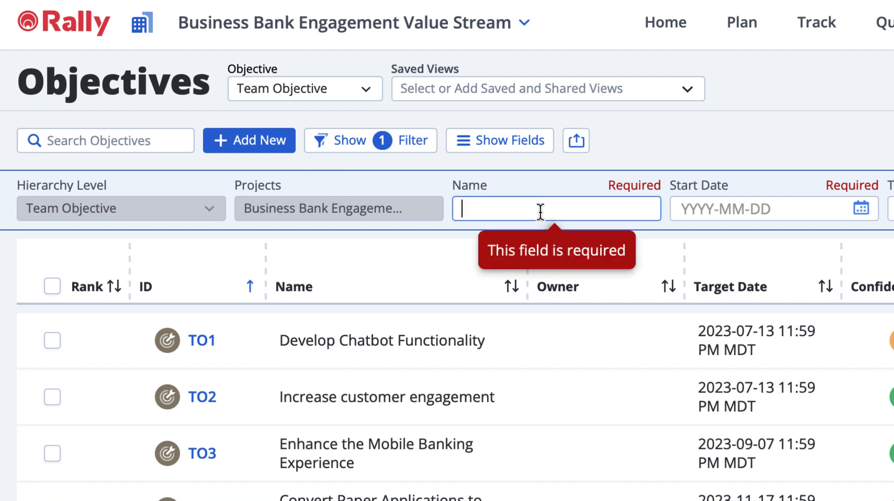
pyautogui.write('Improve E')
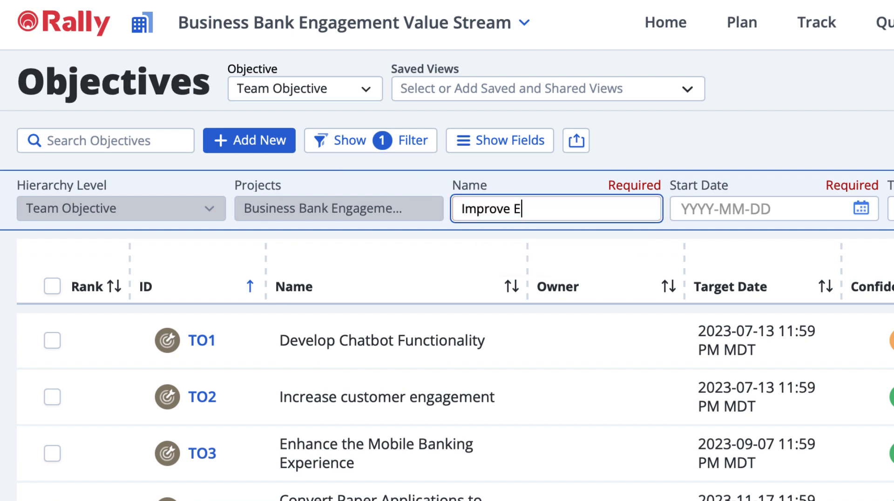
pyautogui.write('rror Handling ')
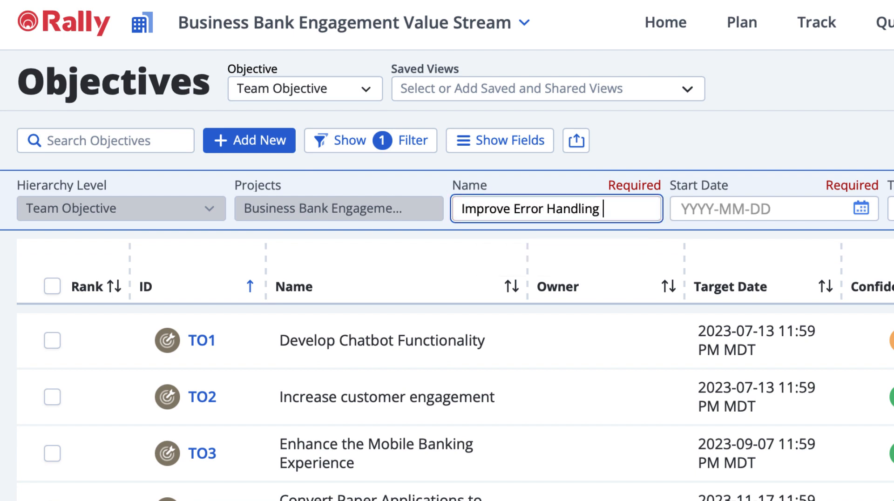
pyautogui.write('in Predictive Modul')
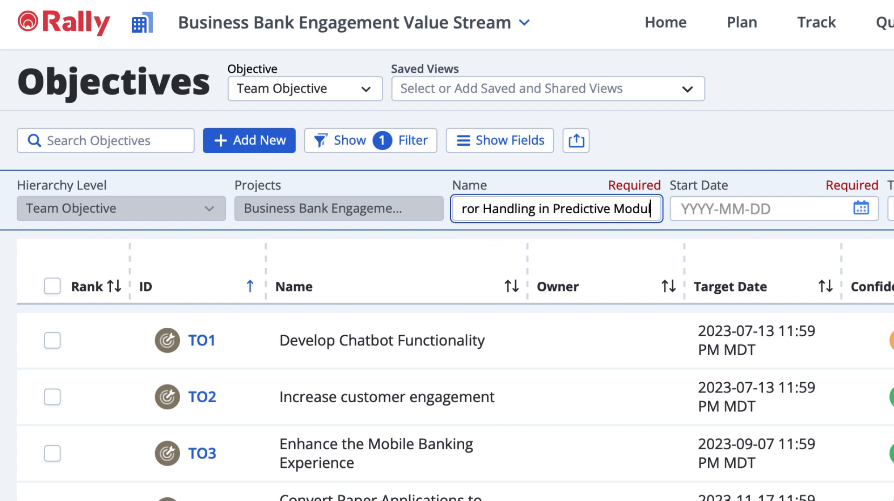
pyautogui.write('e')
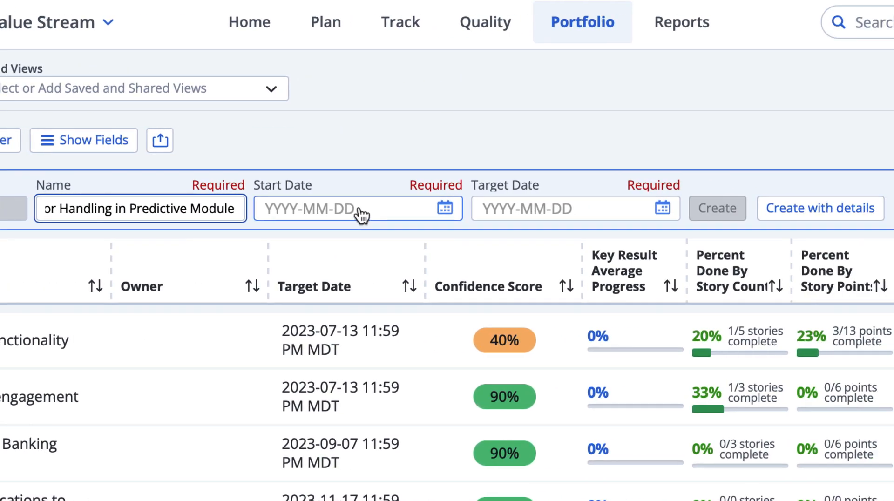
# - Schedule the new team objective from 2023-06-30 to 2023-08-31 and continue creating it with details
pyautogui.click(860, 209)
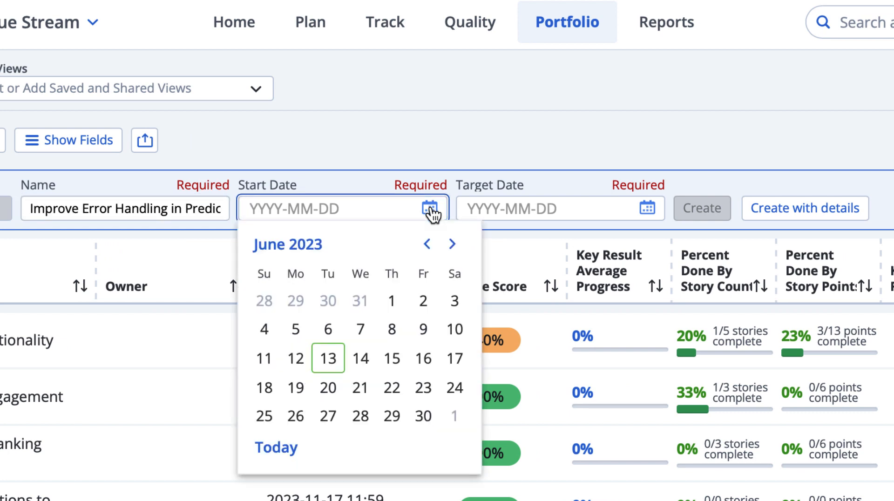
pyautogui.click(423, 416)
pyautogui.click(647, 209)
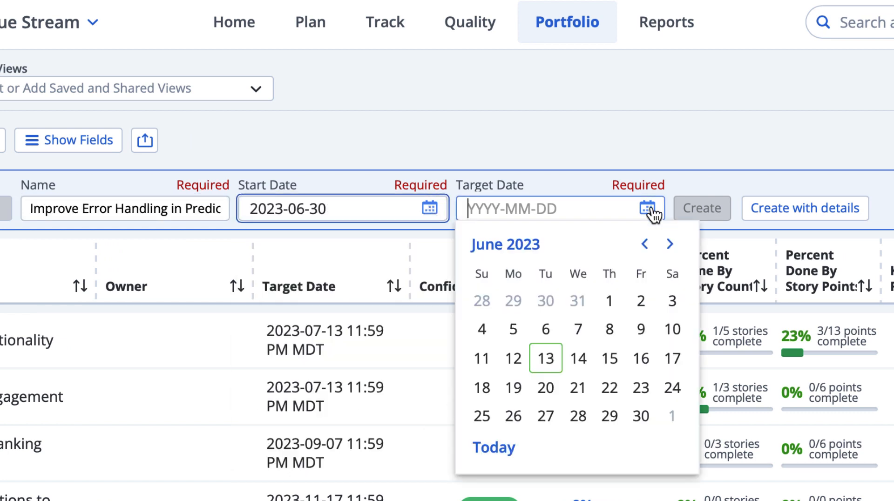
pyautogui.click(669, 244)
pyautogui.click(668, 243)
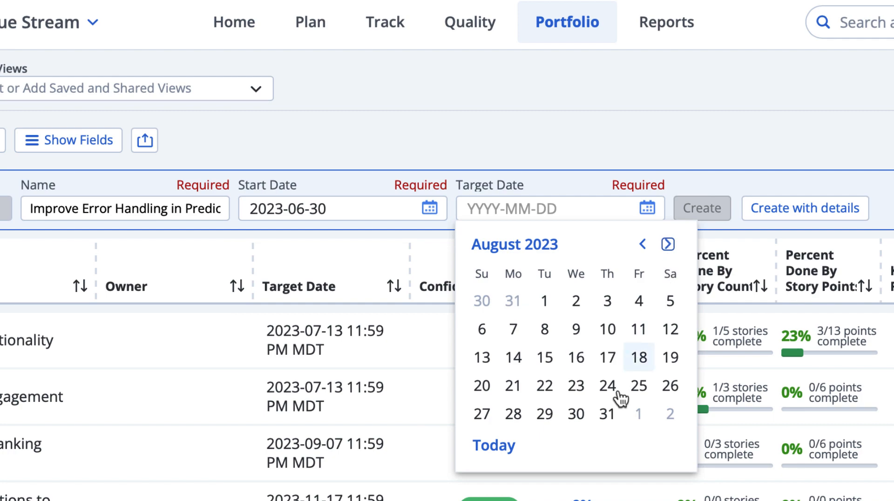
pyautogui.click(609, 415)
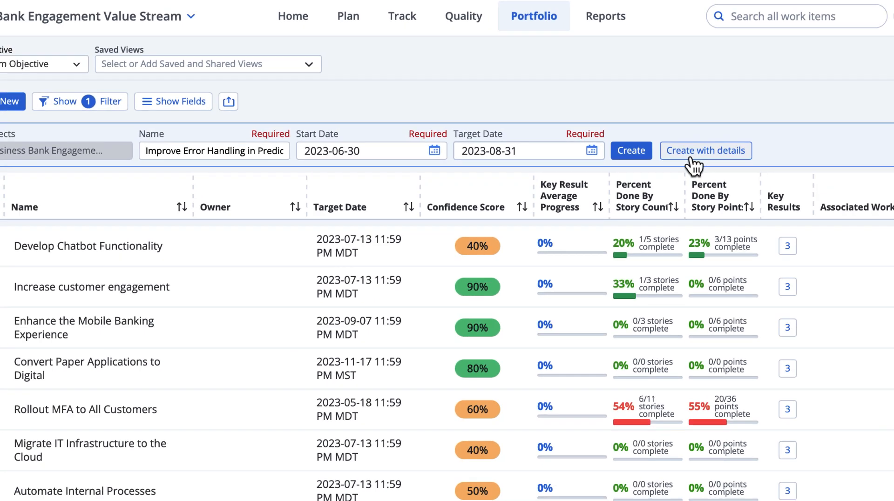
pyautogui.click(691, 157)
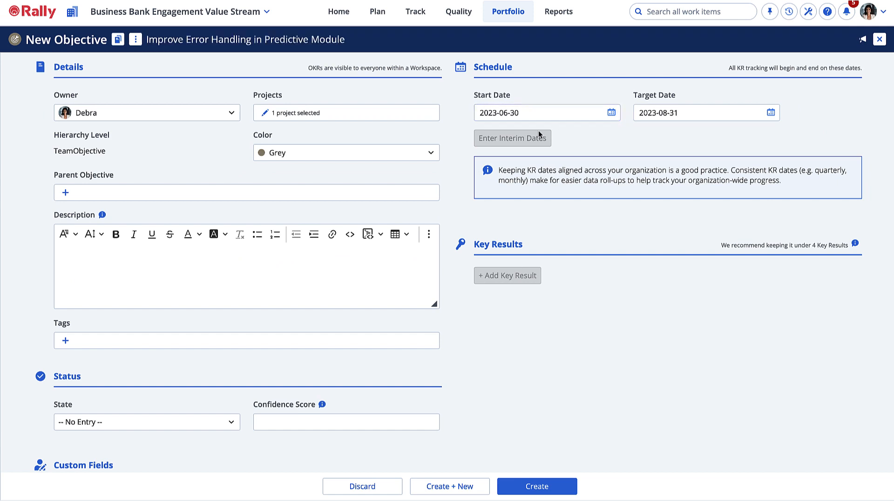
# - Set the team objective's color to Purple and its parent objective to PO10 "Improve Business User Support"
pyautogui.click(432, 154)
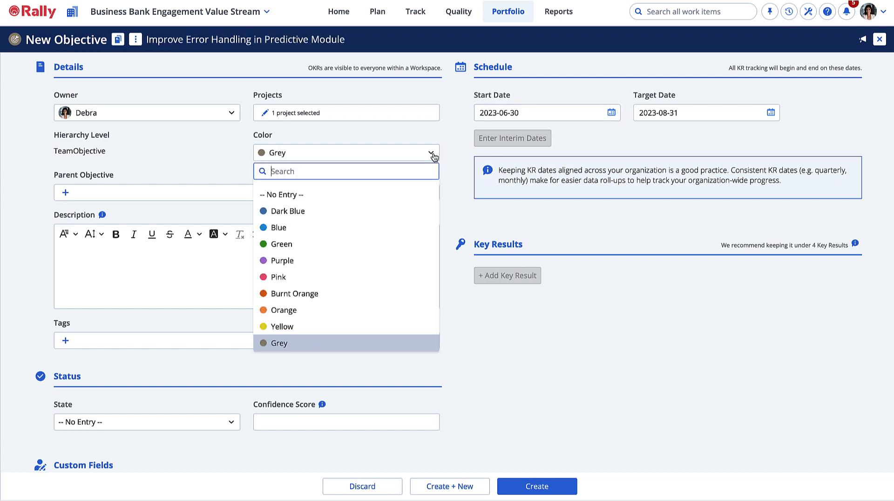
pyautogui.click(419, 260)
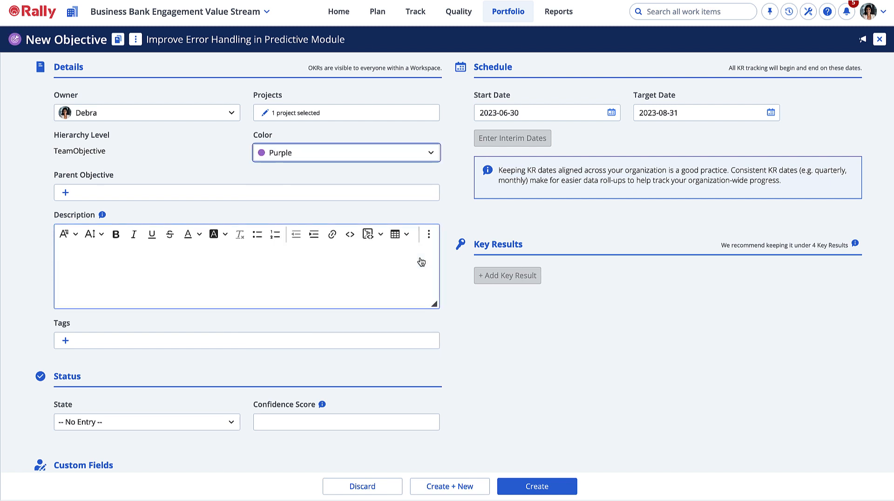
pyautogui.click(68, 194)
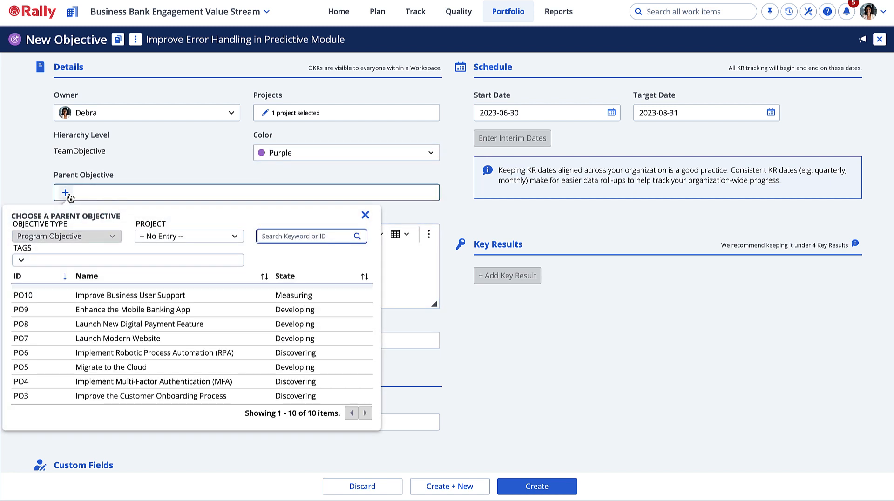
pyautogui.click(109, 299)
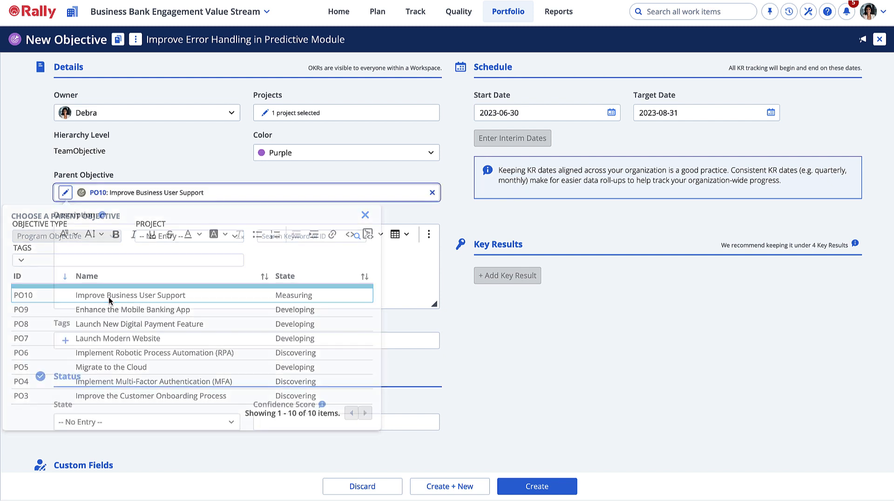
# - Describe the objective as "Objective to improve error handling in predictive module.", set its state to Measuring and confidence score to 0.6, and create it
pyautogui.click(99, 251)
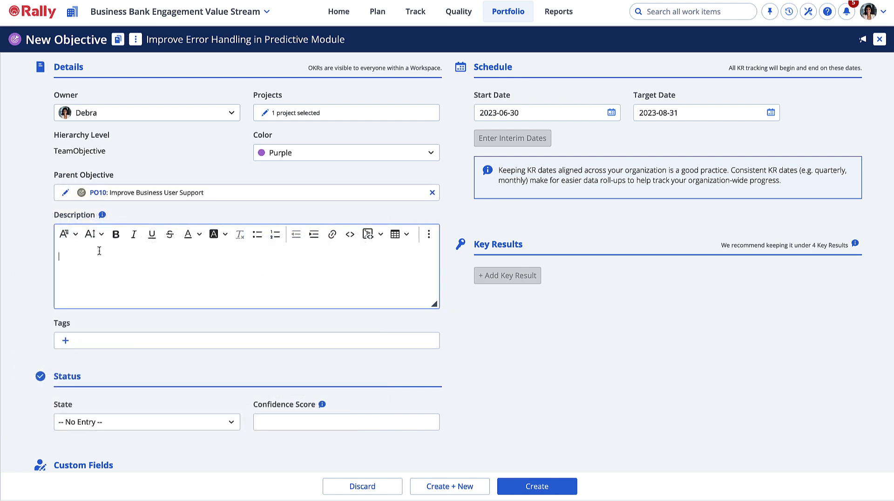
pyautogui.write('Objective to improve error handling in predictive module.')
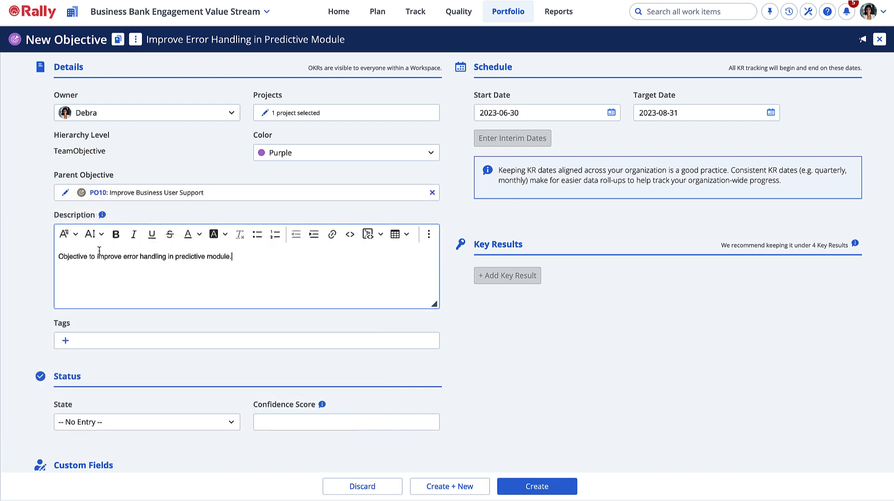
pyautogui.click(228, 425)
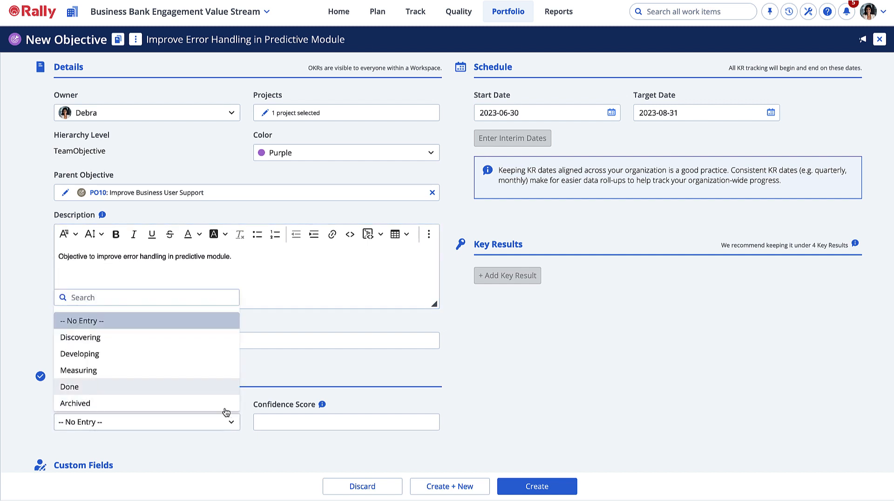
pyautogui.click(222, 372)
pyautogui.click(274, 421)
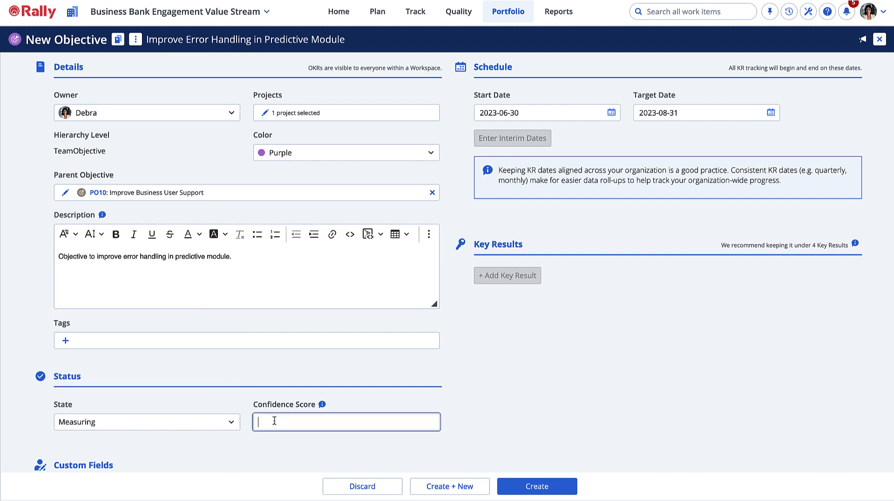
pyautogui.write('.6')
pyautogui.click(533, 487)
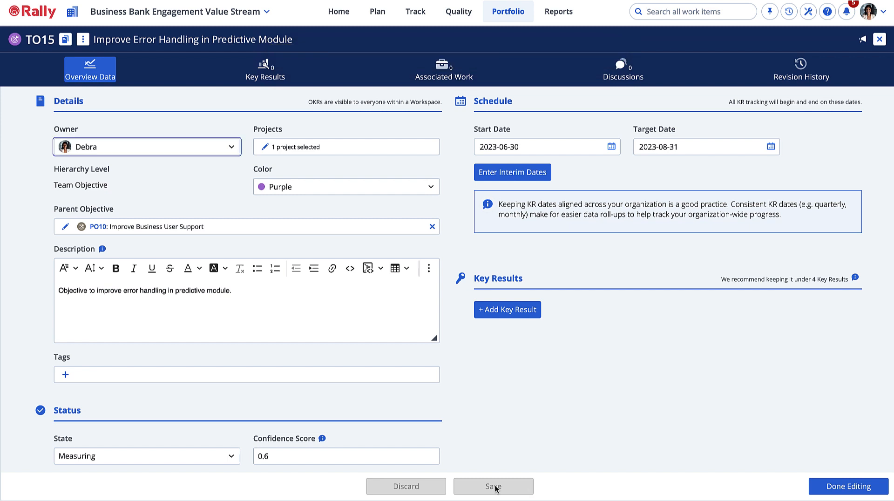
# - Add a key result named "Lower bug report by 50%" to the team objective
pyautogui.click(514, 310)
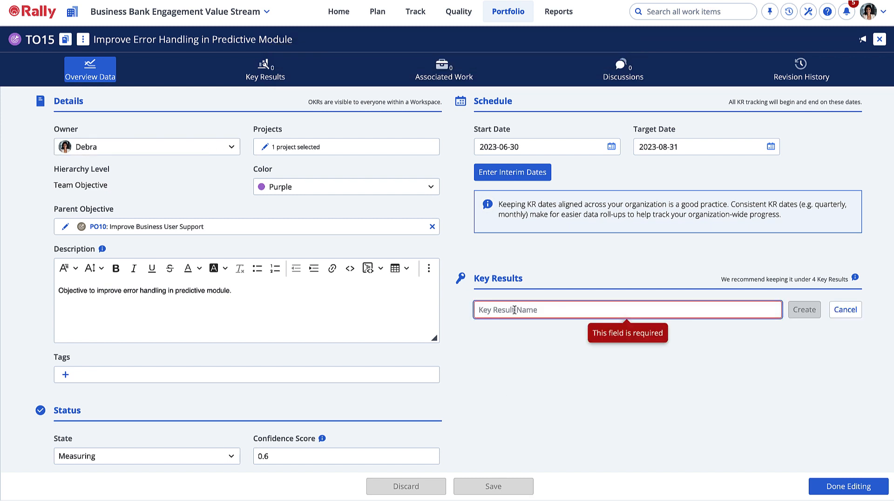
pyautogui.write('Lower bug report by 50%')
pyautogui.click(805, 309)
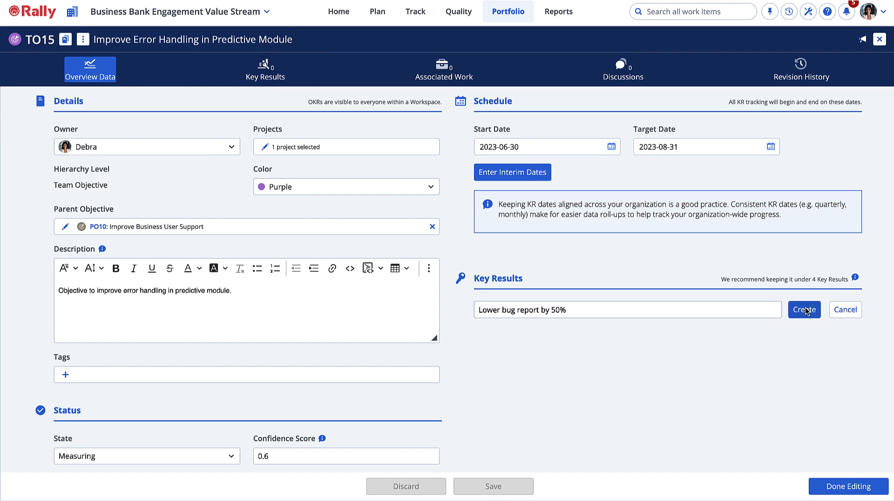
# - Set the key result's starting value to 1 and final target to 100, save the objective, and view its key results
pyautogui.click(544, 390)
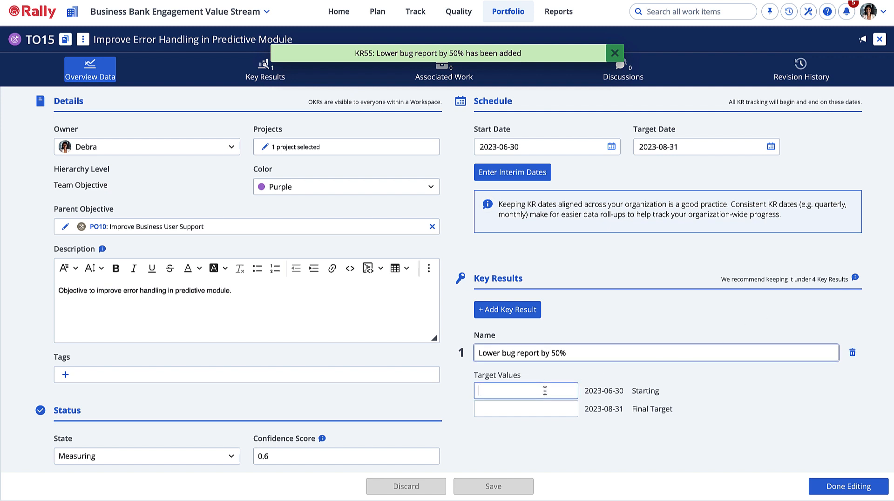
pyautogui.write('1')
pyautogui.click(541, 410)
pyautogui.write('100')
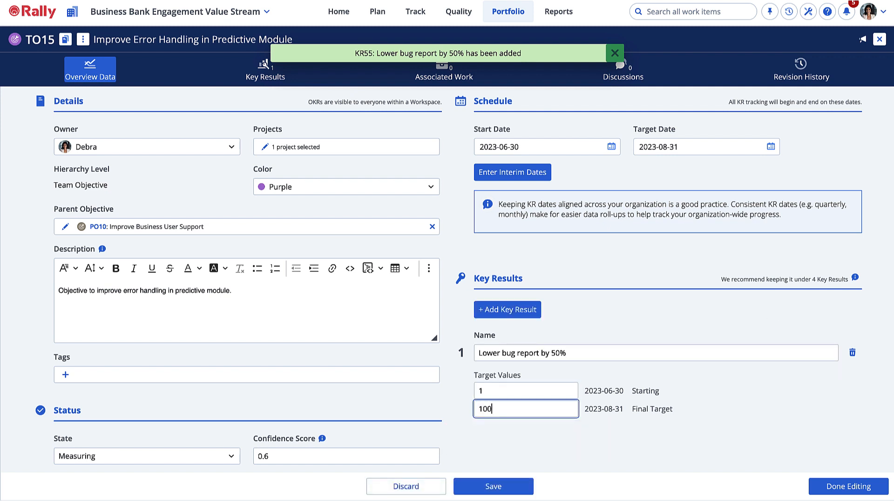
pyautogui.click(493, 486)
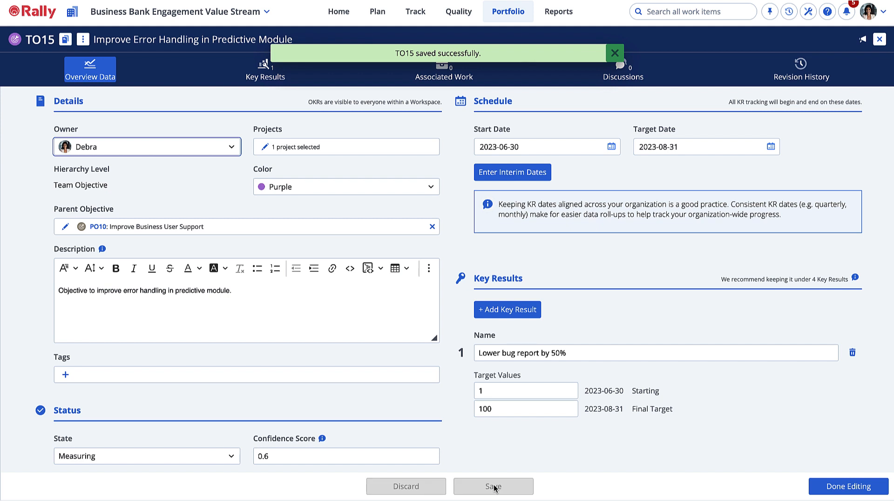
pyautogui.click(847, 488)
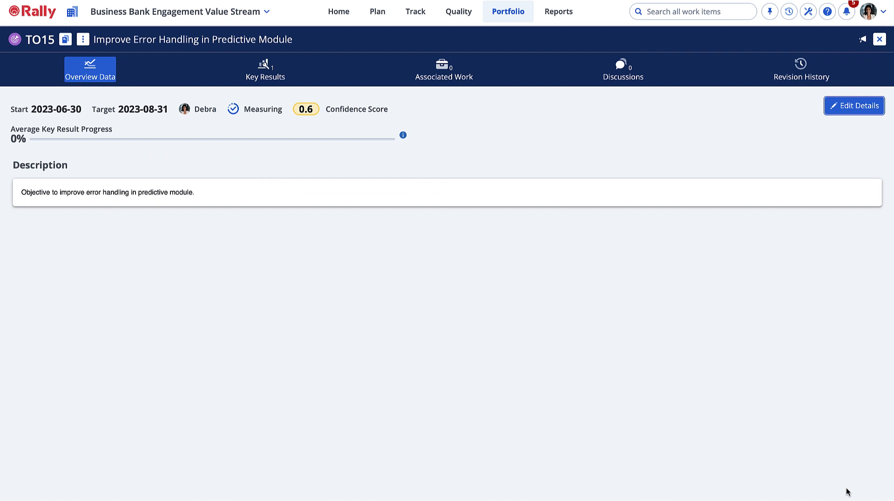
pyautogui.click(265, 70)
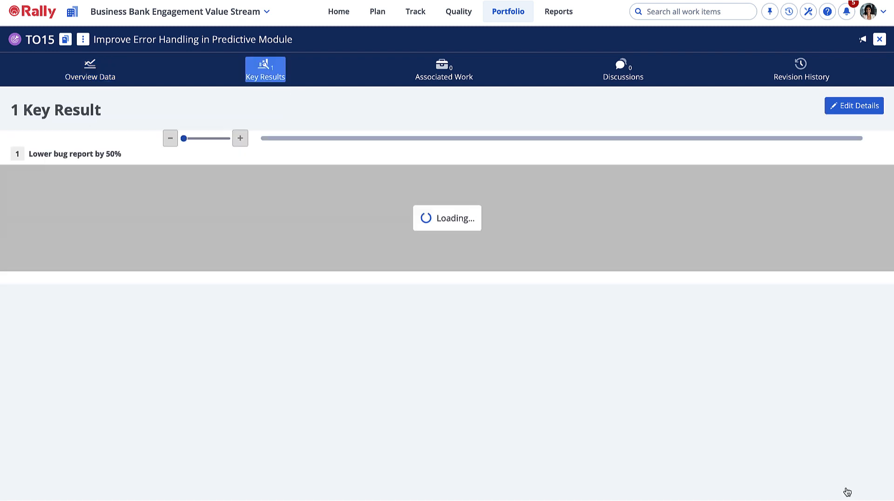